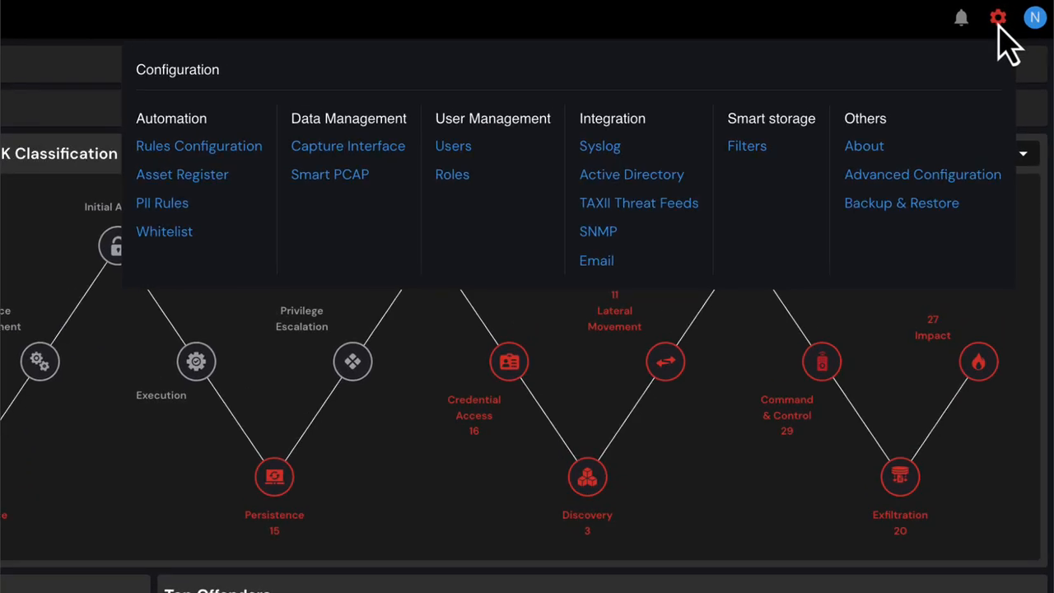
# Step: Open Rules Configuration and start creating a new rule
pyautogui.click(245, 150)
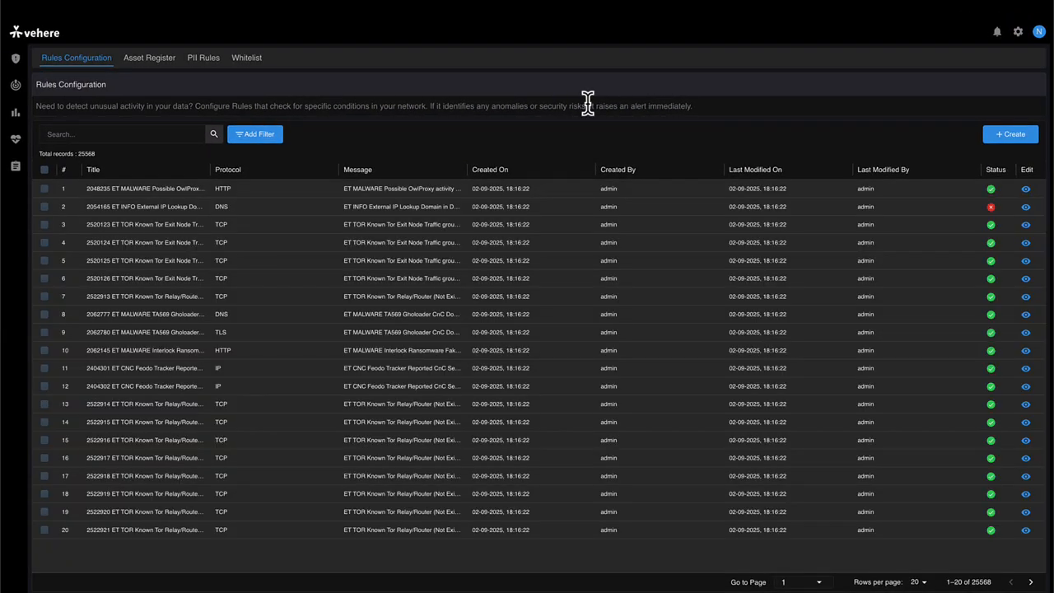
pyautogui.click(1009, 134)
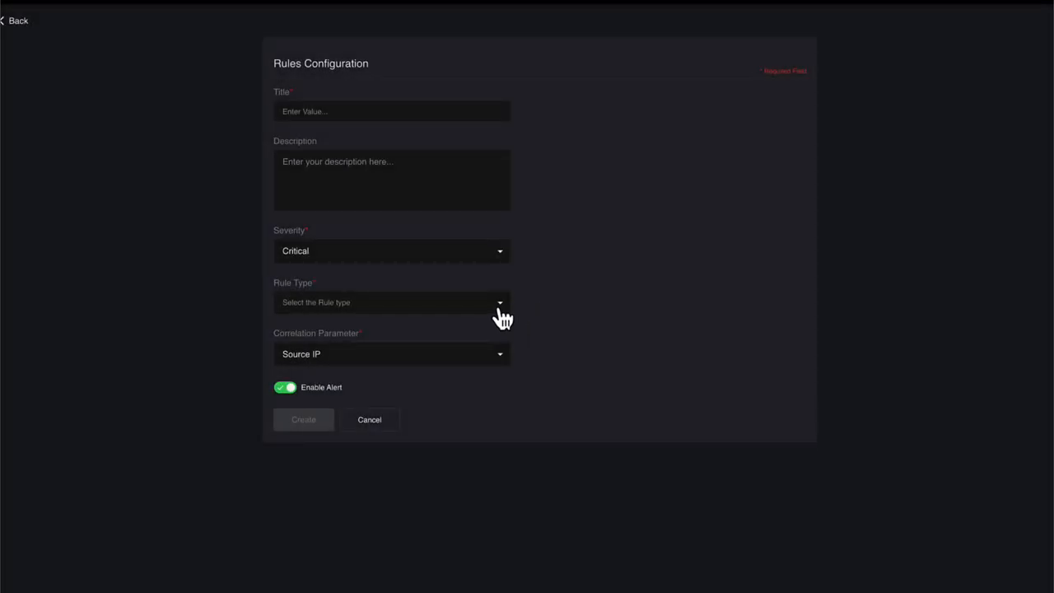
# Step: Set the new rule's type to Any and examine its Correlation Parameter options
pyautogui.click(500, 316)
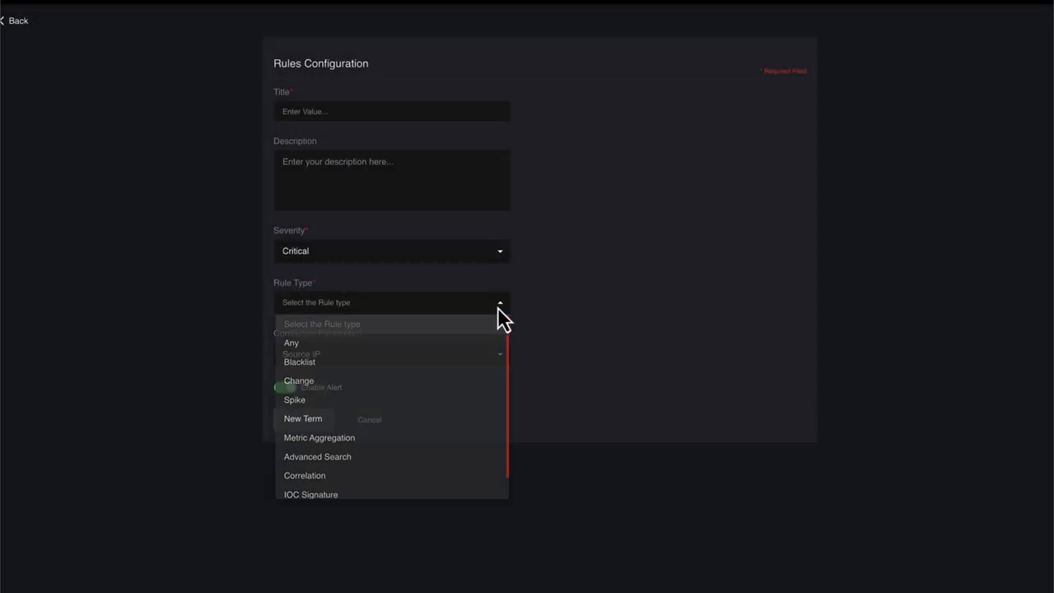
pyautogui.click(472, 352)
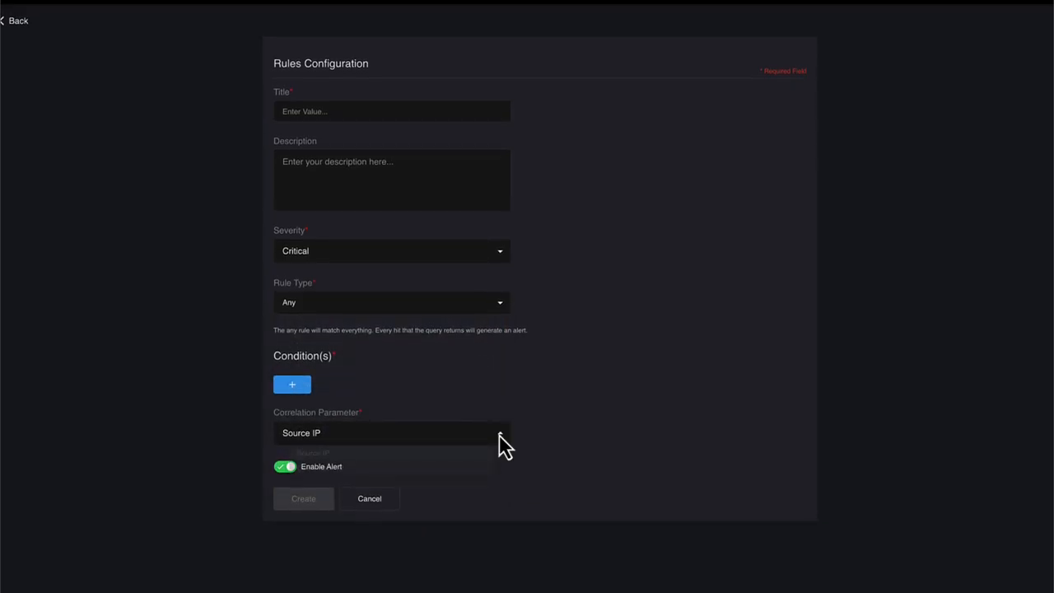
pyautogui.click(508, 381)
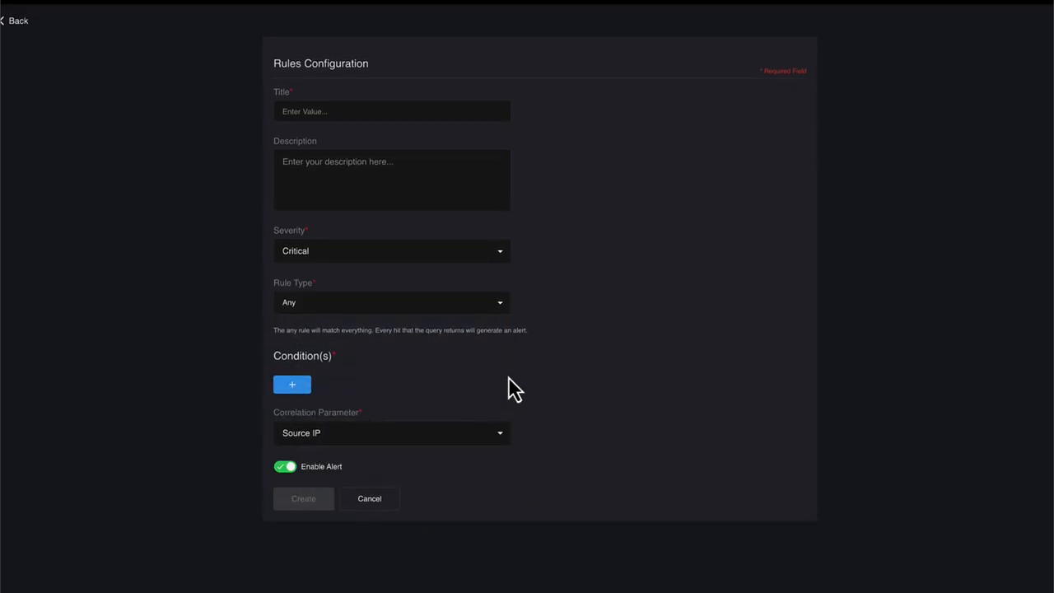
# Step: Switch the rule type to Blacklist and look through the fields available for the Compare Key
pyautogui.click(499, 304)
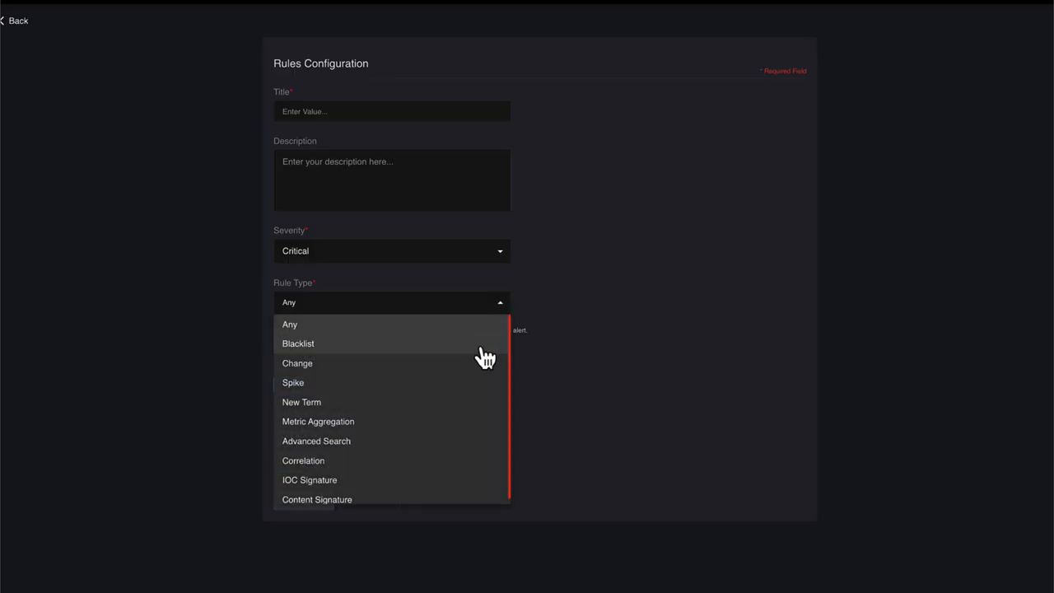
pyautogui.click(483, 348)
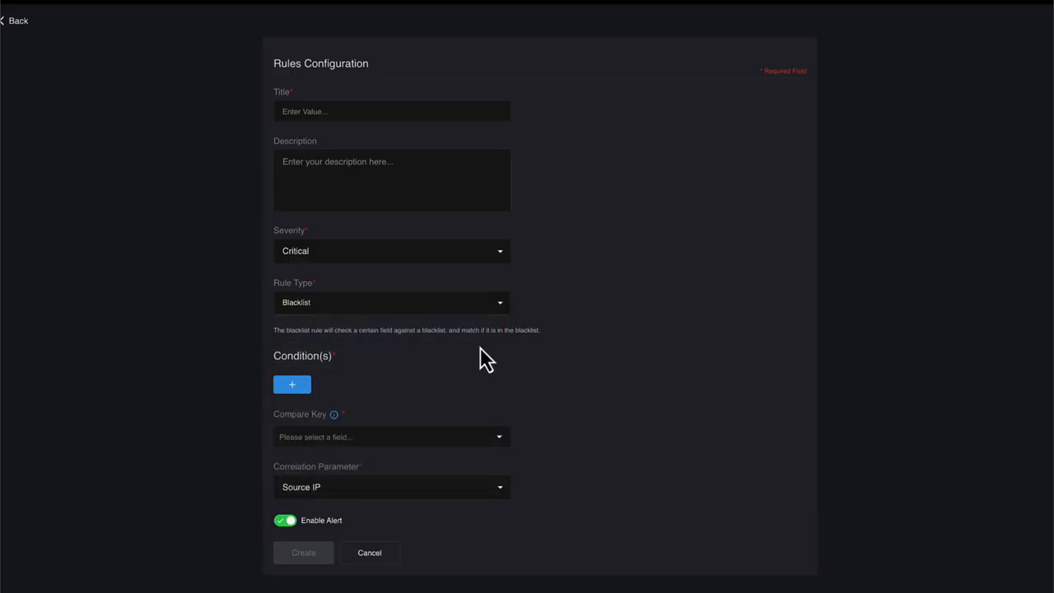
pyautogui.click(500, 439)
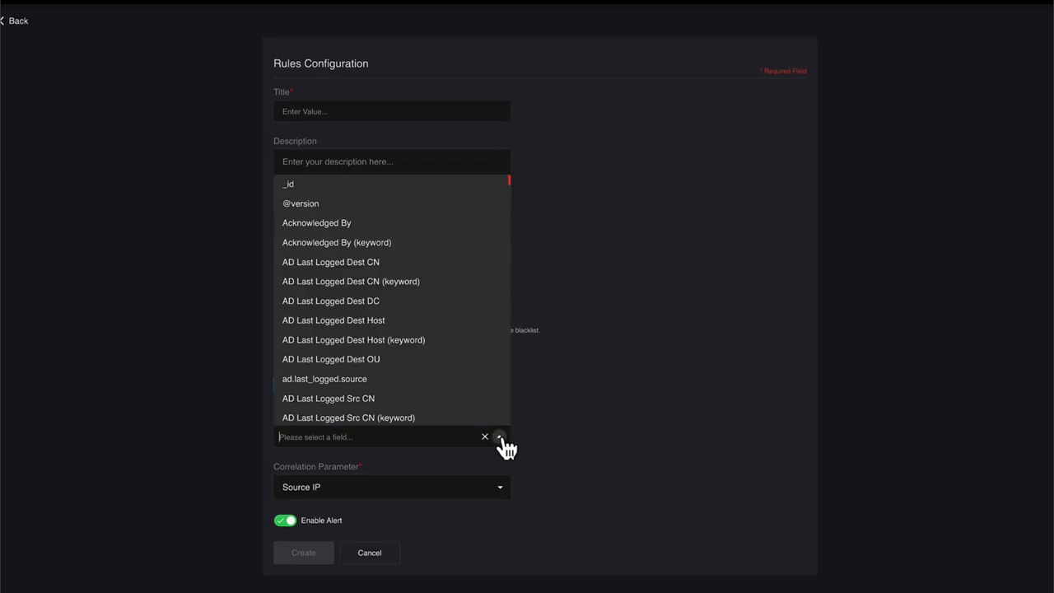
pyautogui.scroll(-1, 489, 387)
# Step: Switch the rule type to Change and look through the fields available for its Compare Key and Query Key
pyautogui.click(501, 303)
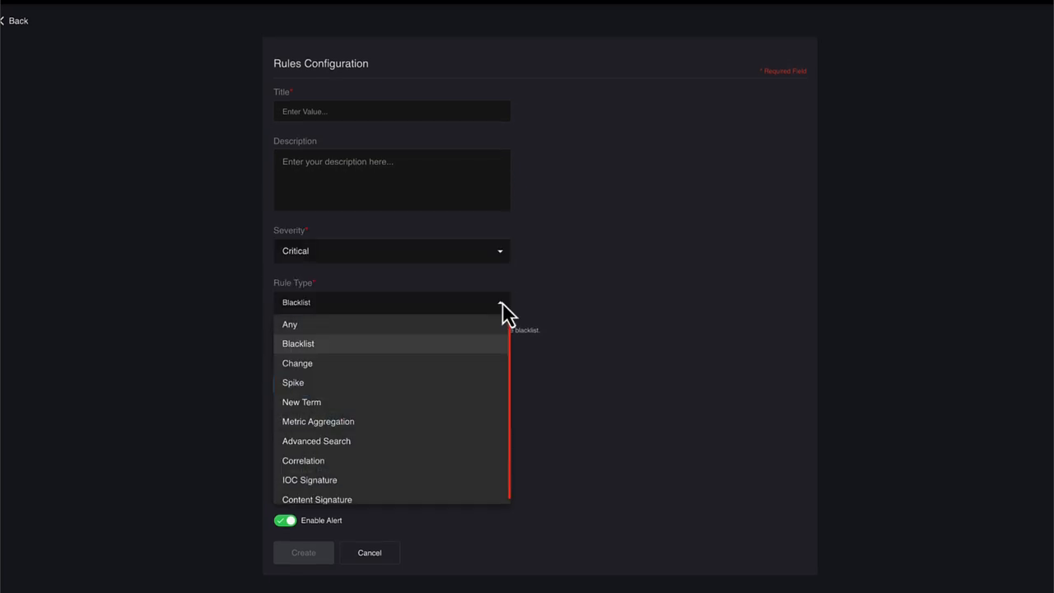
pyautogui.click(470, 363)
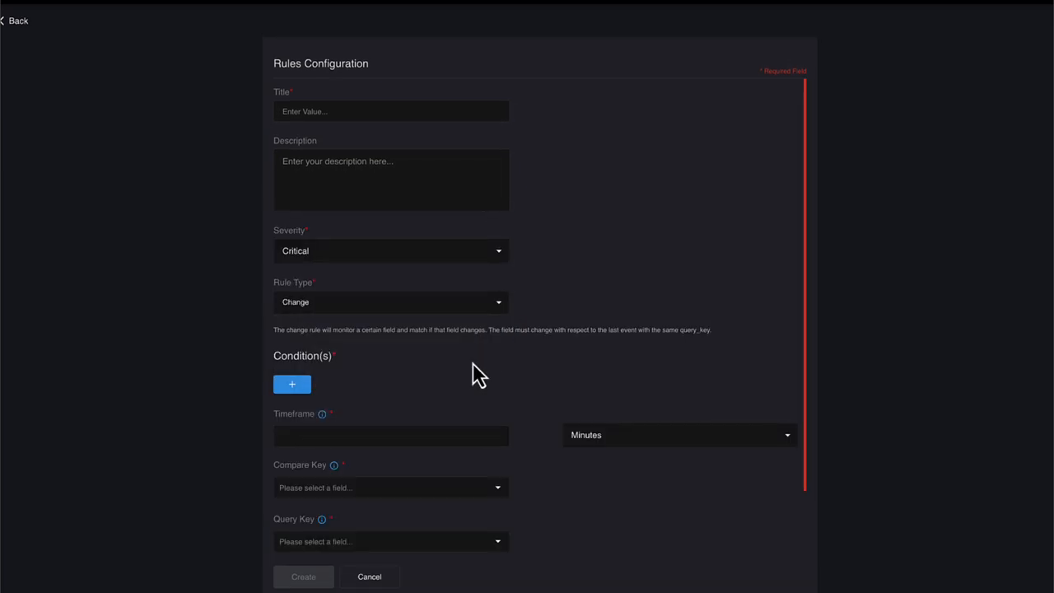
pyautogui.click(499, 488)
pyautogui.scroll(-4, 452, 433)
pyautogui.scroll(-7, 452, 434)
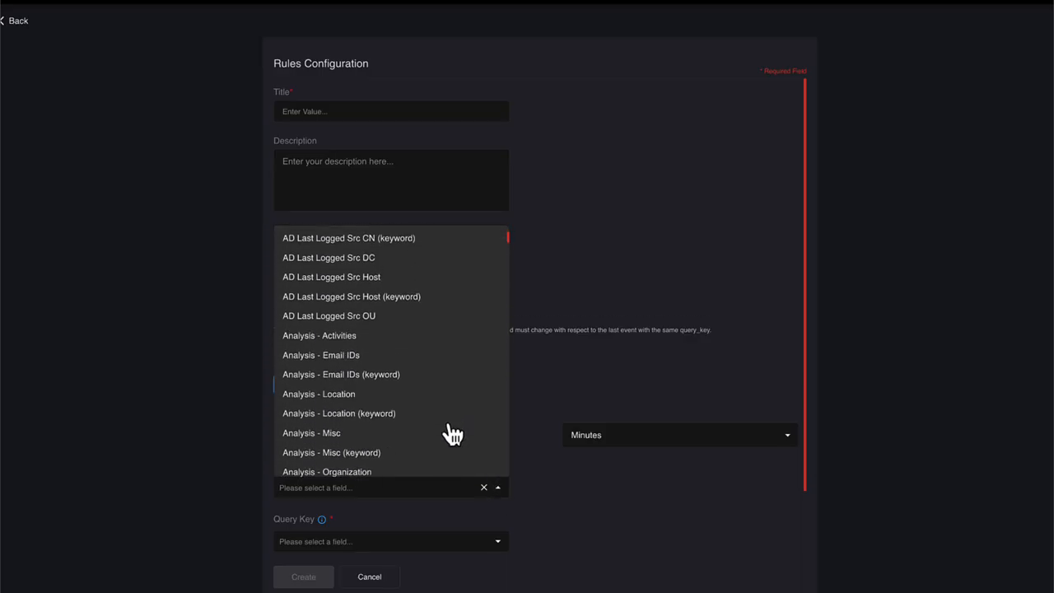
pyautogui.click(640, 543)
pyautogui.click(497, 541)
pyautogui.scroll(-6, 459, 434)
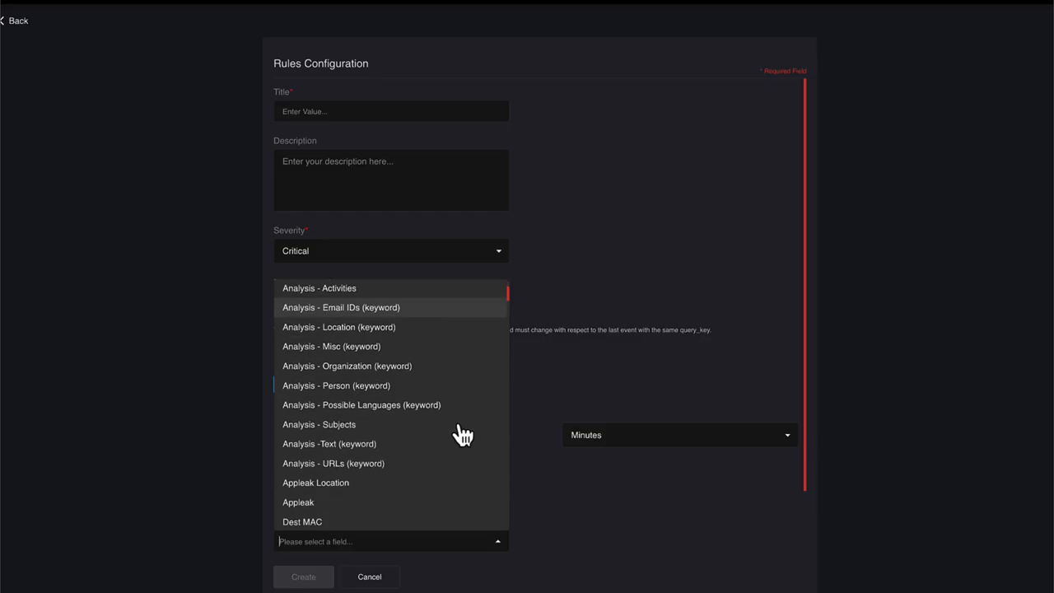
pyautogui.click(626, 538)
pyautogui.scroll(-2, 630, 538)
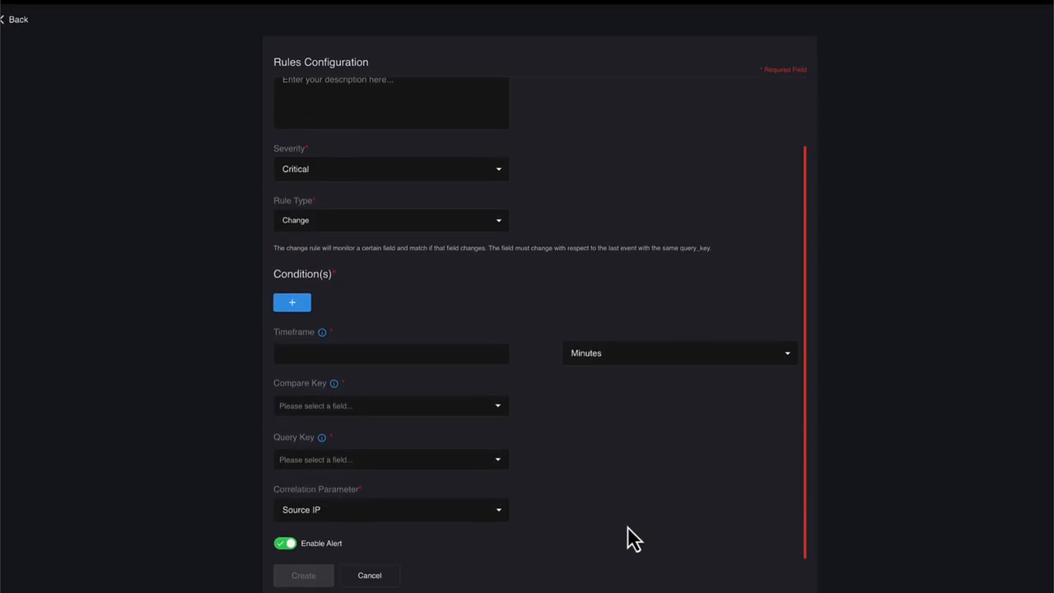
# Step: Switch the rule type to Spike and examine the options for its query key, spike type, threshold type and correlation parameter
pyautogui.click(499, 235)
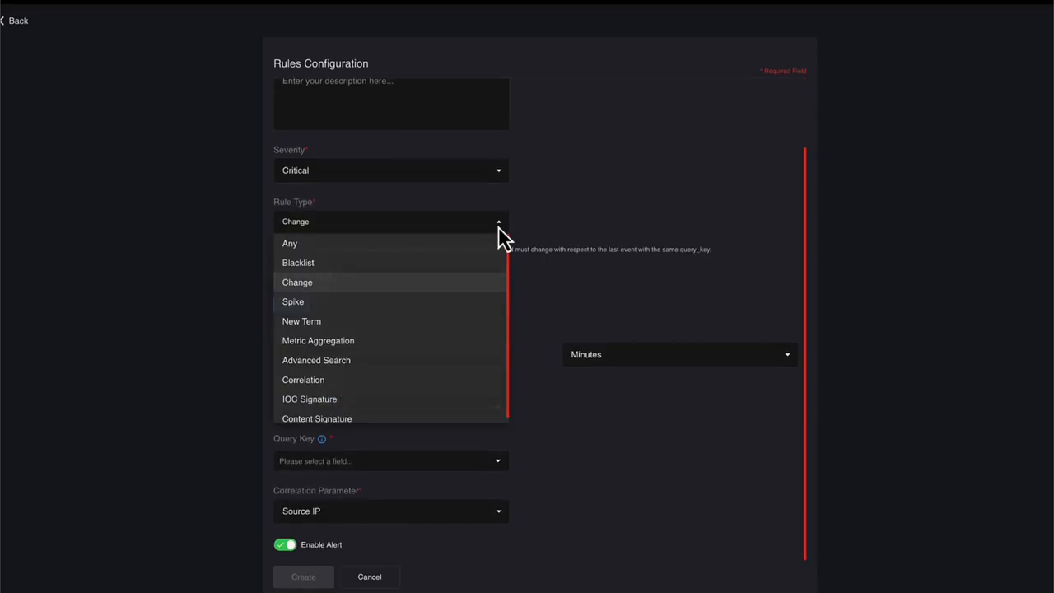
pyautogui.click(462, 306)
pyautogui.scroll(-2, 463, 318)
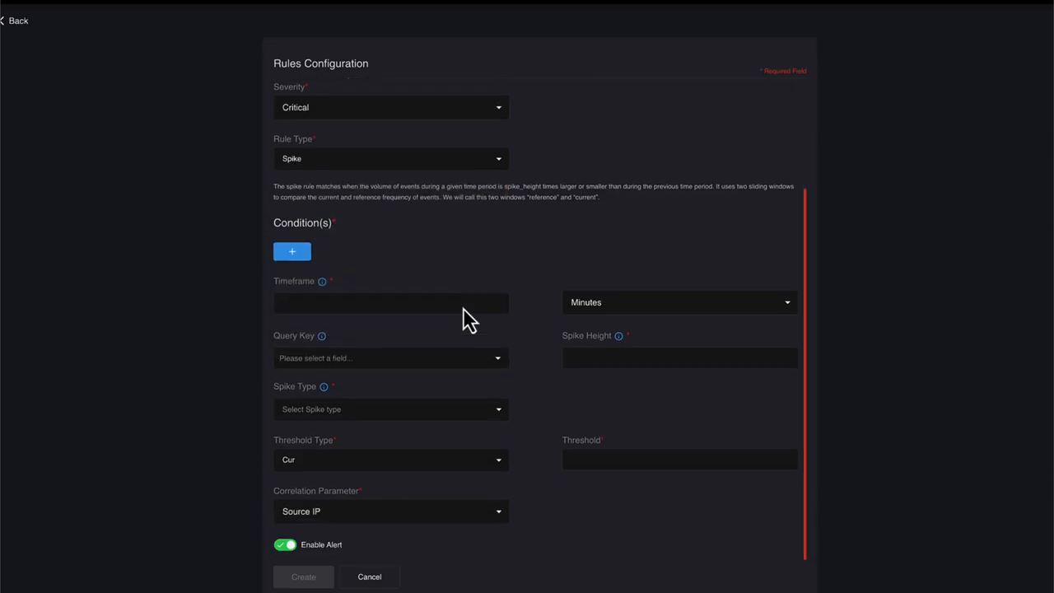
pyautogui.click(498, 359)
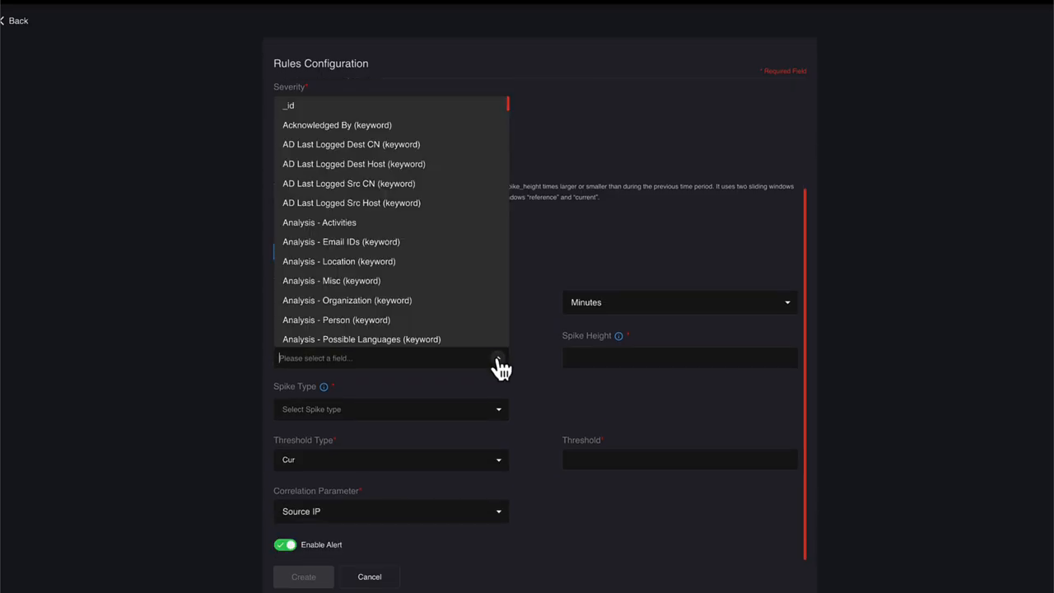
pyautogui.click(503, 412)
pyautogui.click(503, 413)
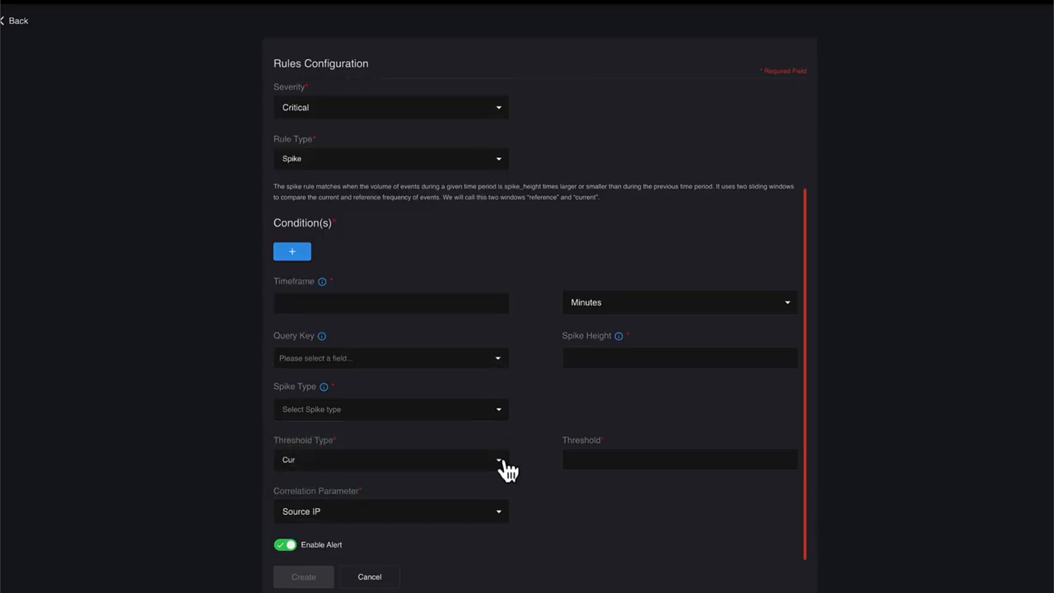
pyautogui.click(501, 465)
pyautogui.click(500, 466)
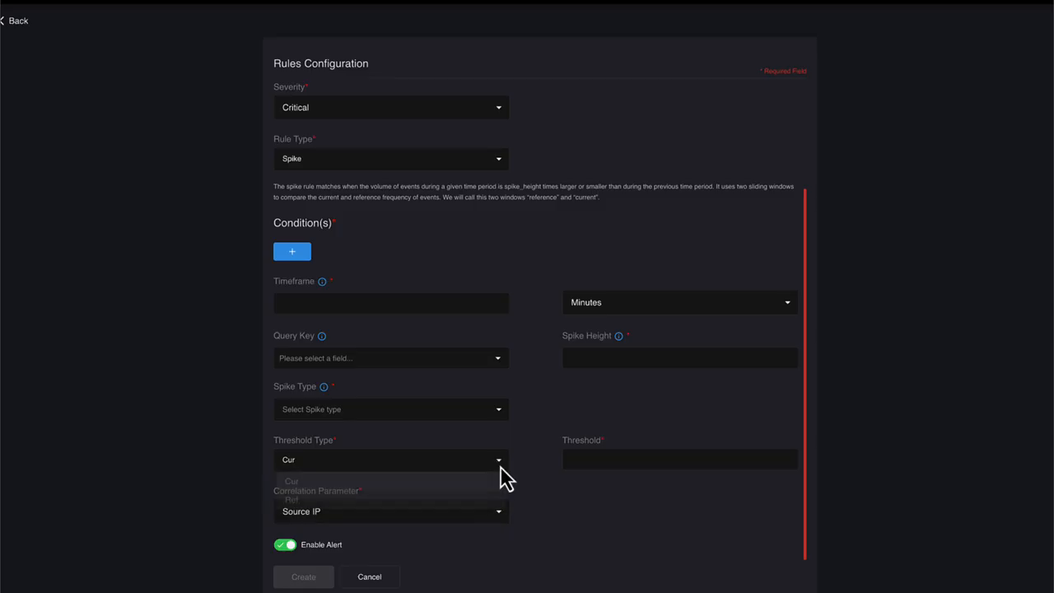
pyautogui.click(502, 518)
pyautogui.click(501, 521)
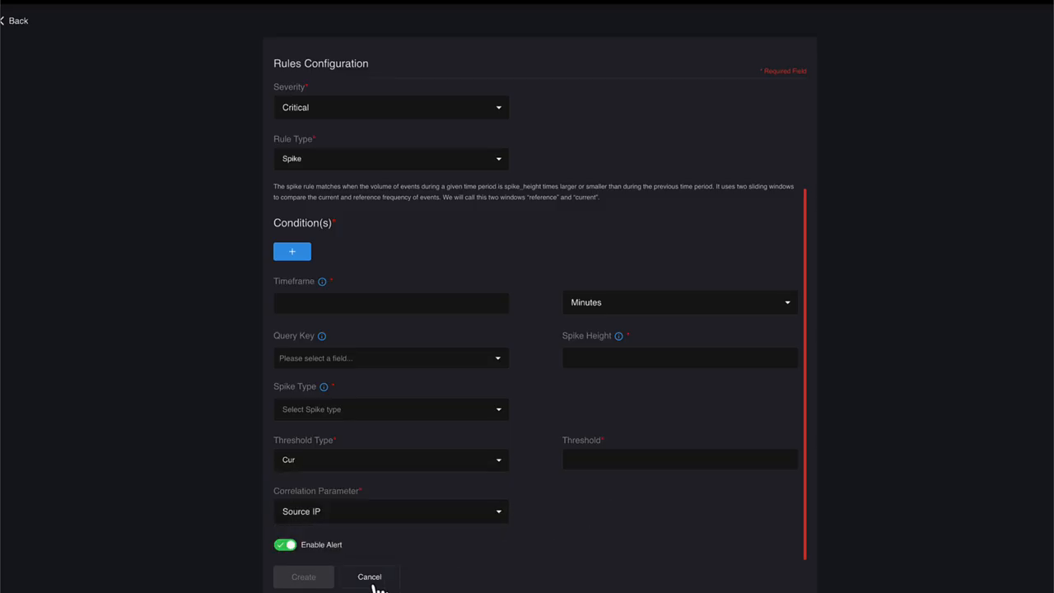
# Step: Switch the rule type to New Term and examine its Fields list and Correlation Parameter options
pyautogui.click(501, 171)
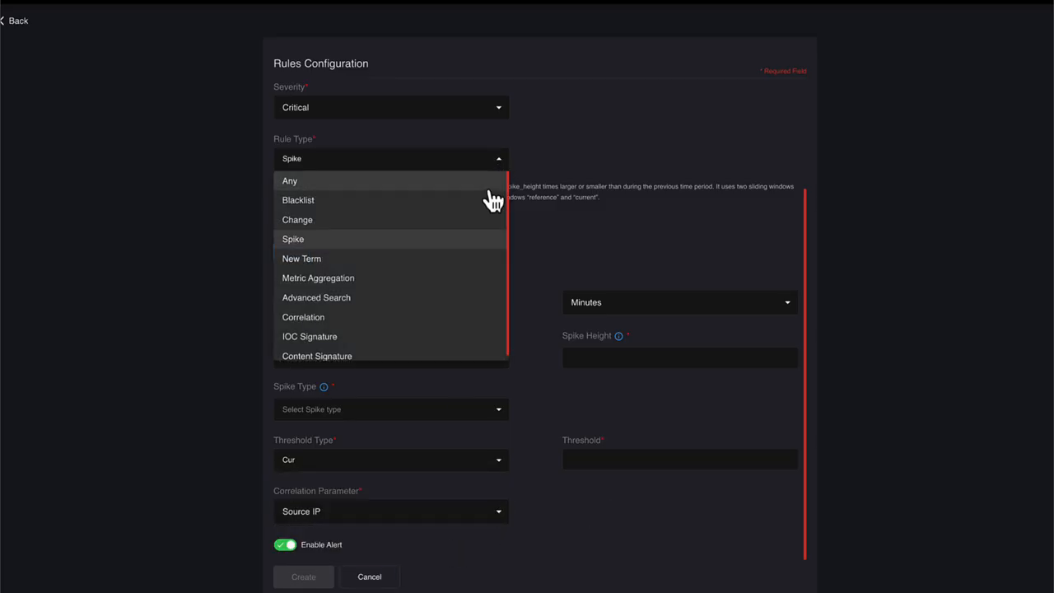
pyautogui.click(467, 259)
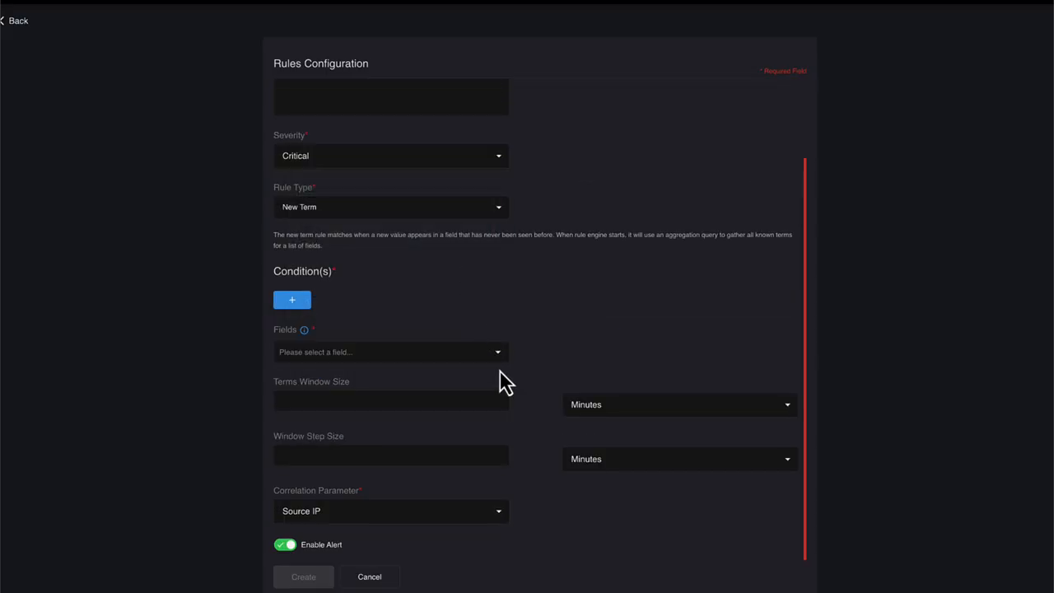
pyautogui.click(497, 354)
pyautogui.scroll(-5, 485, 309)
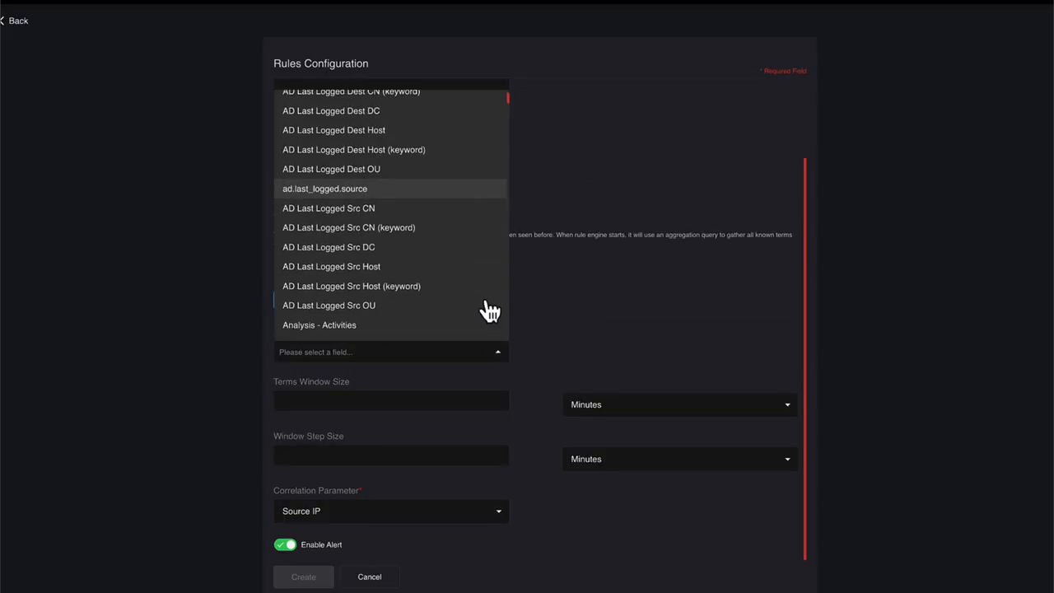
pyautogui.click(562, 326)
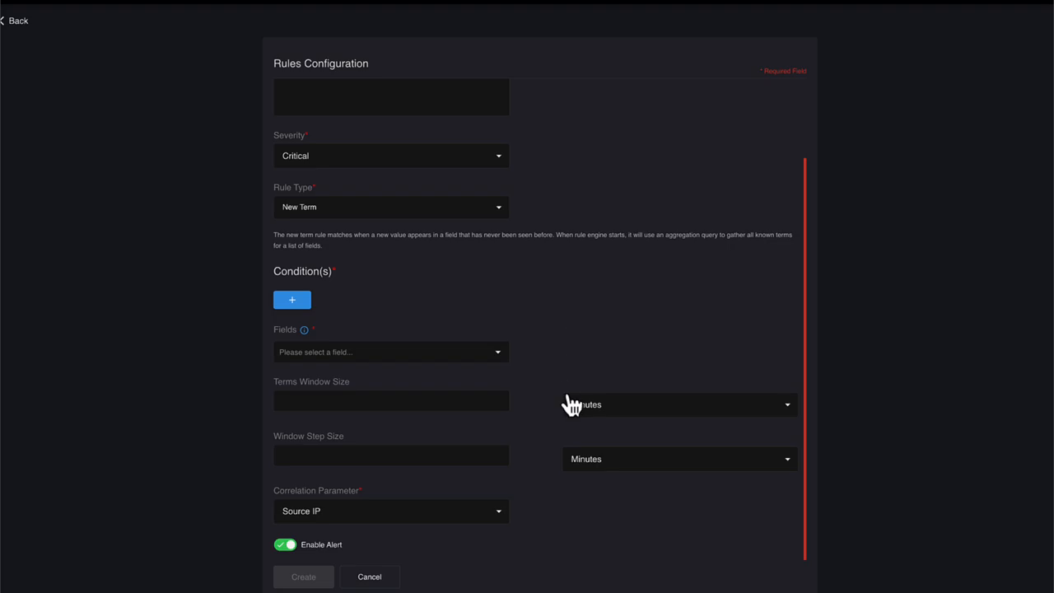
pyautogui.click(500, 512)
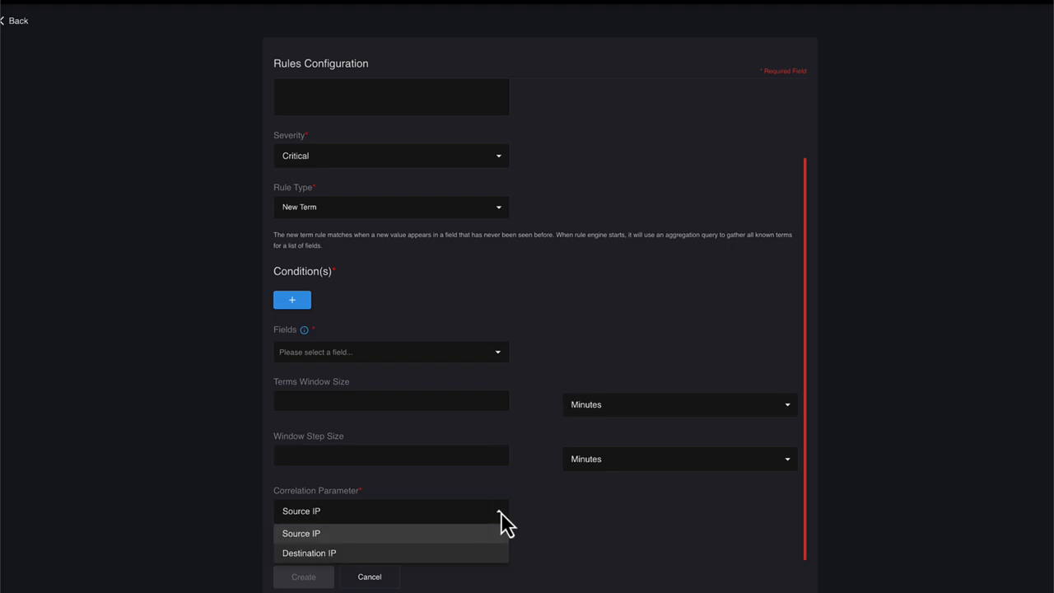
pyautogui.click(500, 526)
# Step: Switch the rule type to Metric Aggregation and look through the fields available for the Aggregation Key
pyautogui.click(501, 216)
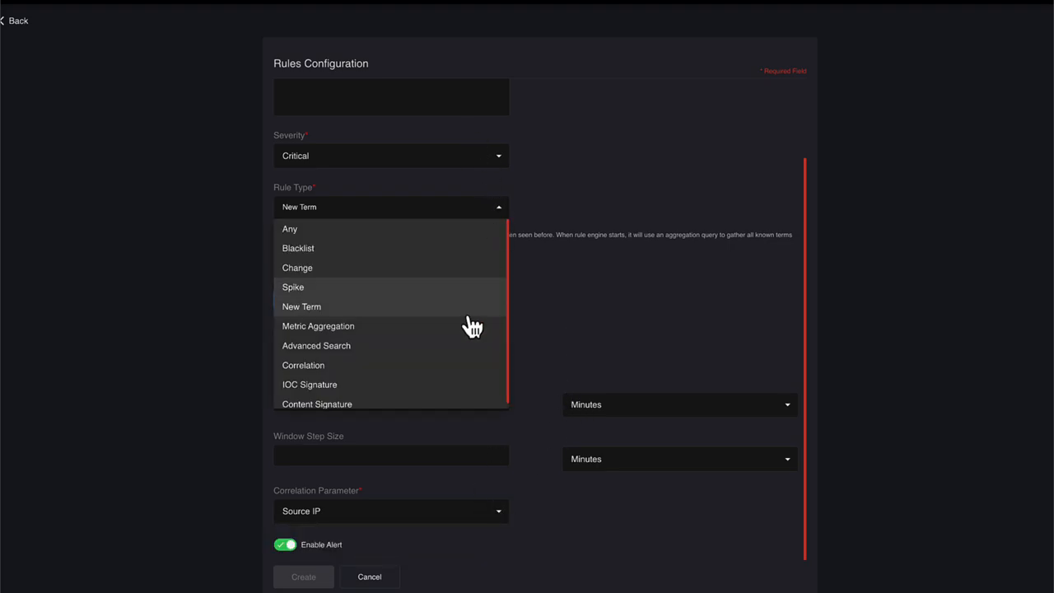
pyautogui.click(460, 325)
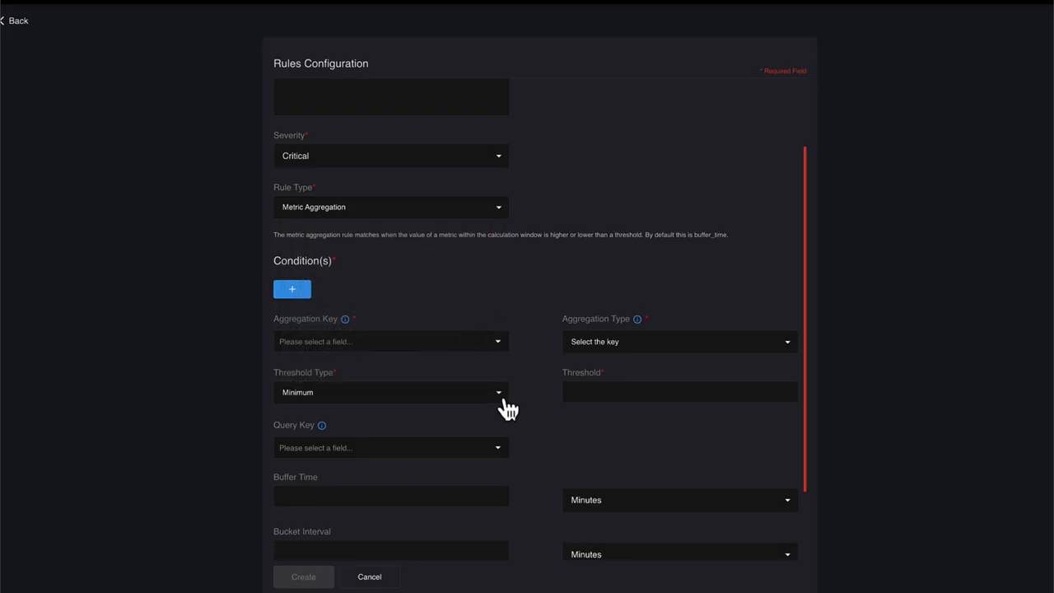
pyautogui.click(499, 342)
pyautogui.scroll(-3, 477, 475)
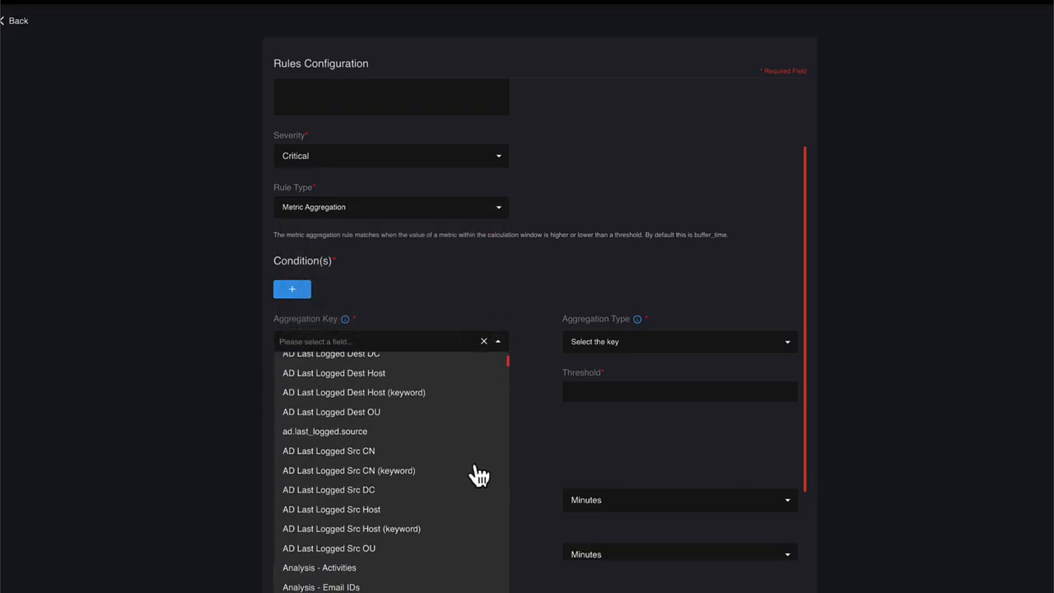
pyautogui.scroll(-3, 477, 475)
pyautogui.click(558, 428)
# Step: Examine the Query Key fields and Aggregation Type options of the Metric Aggregation rule
pyautogui.click(500, 453)
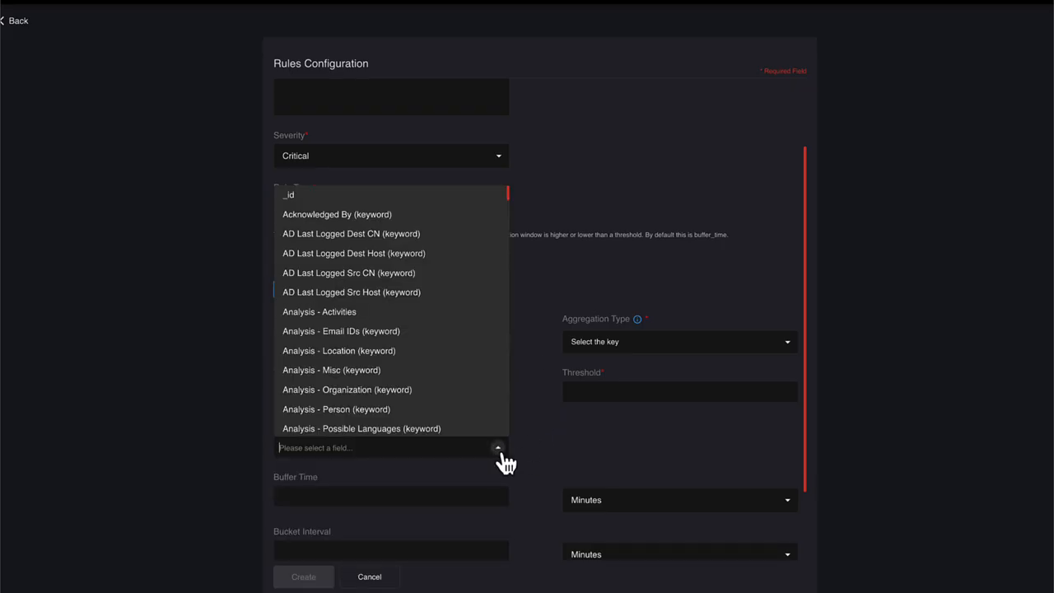
pyautogui.scroll(-5, 493, 364)
pyautogui.scroll(-5, 498, 365)
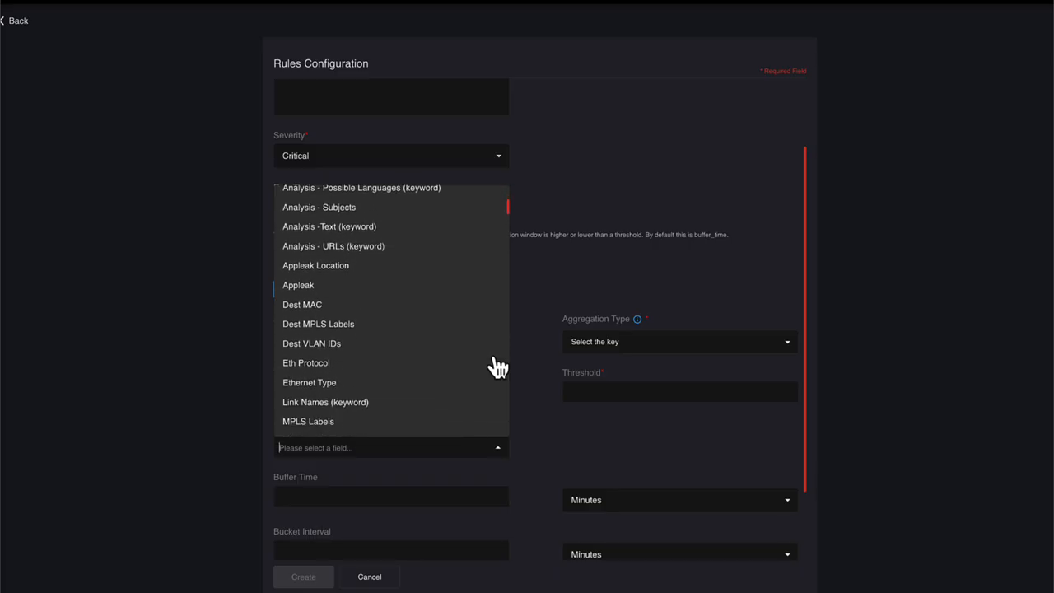
pyautogui.click(569, 445)
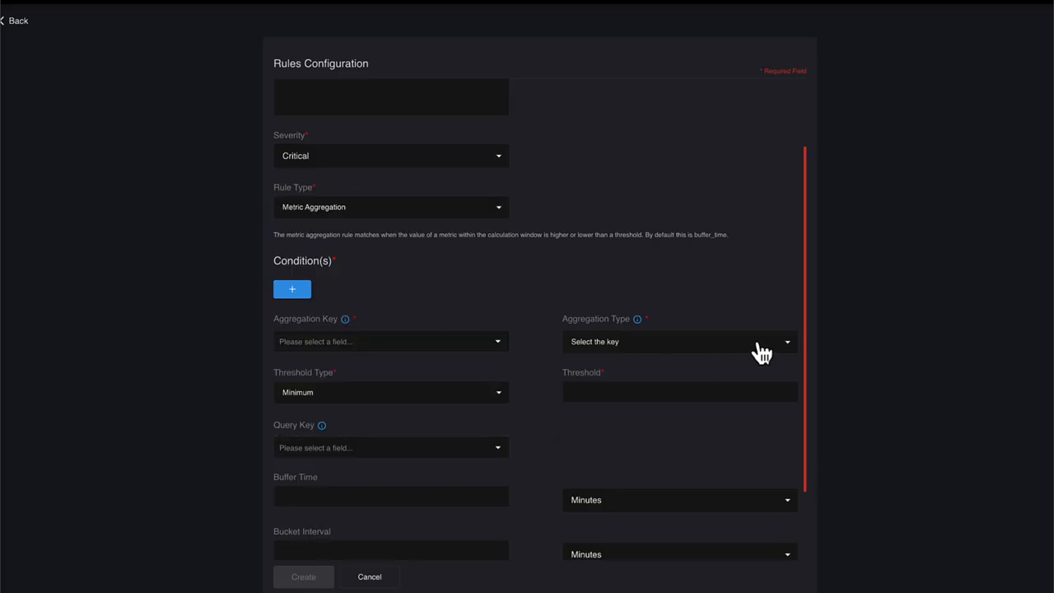
pyautogui.click(783, 344)
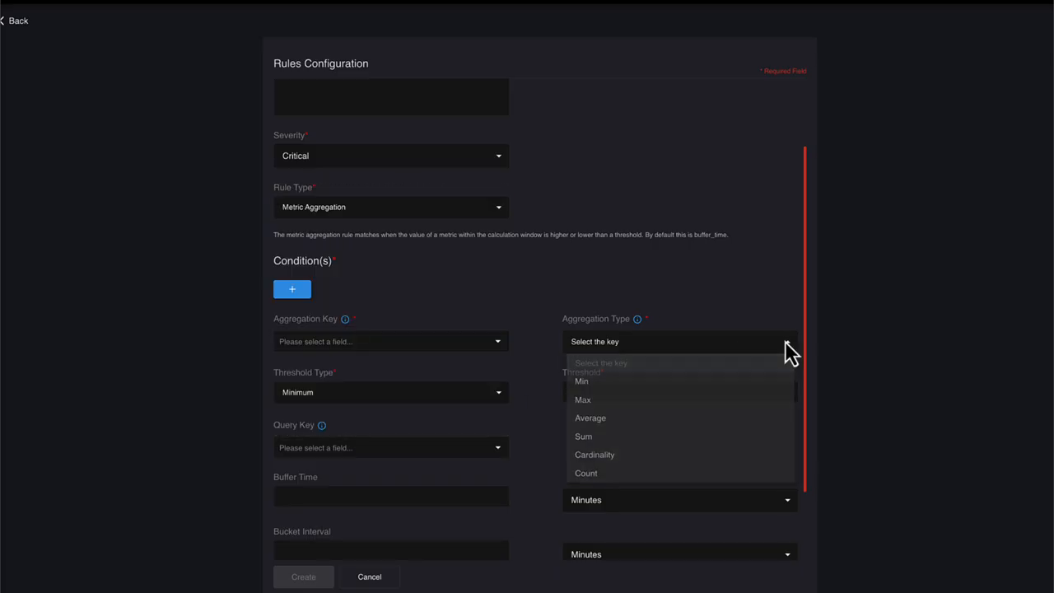
pyautogui.click(539, 420)
pyautogui.scroll(-2, 544, 423)
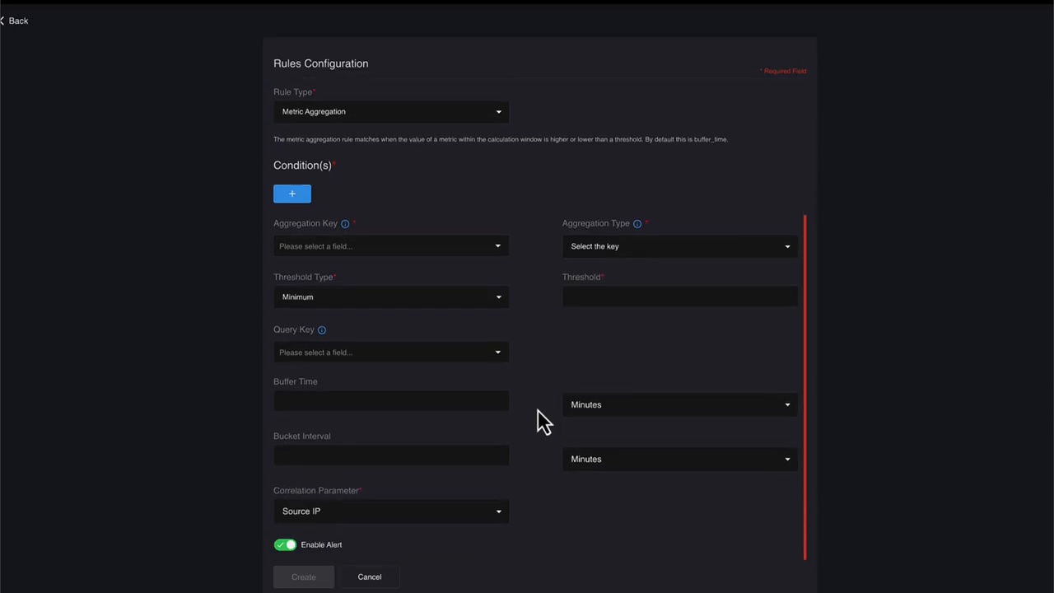
# Step: Switch the rule type to Advanced Search and examine its Correlation Parameter options
pyautogui.click(498, 115)
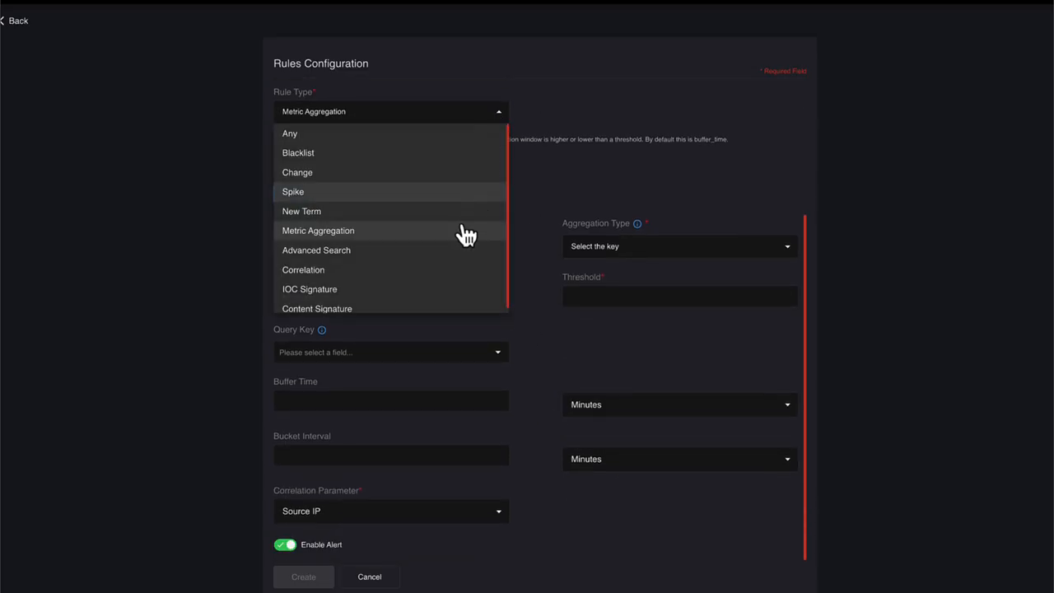
pyautogui.click(453, 252)
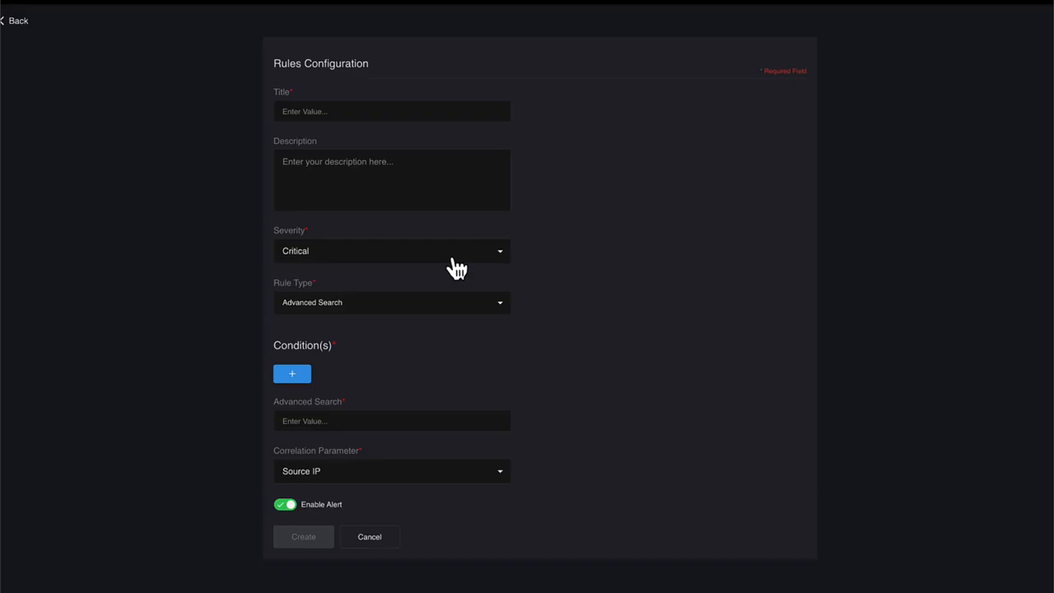
pyautogui.click(500, 474)
pyautogui.click(501, 475)
# Step: Go back to the Metric Aggregation rule type, then reselect Advanced Search and review its Correlation Parameter options again
pyautogui.click(500, 310)
pyautogui.click(504, 421)
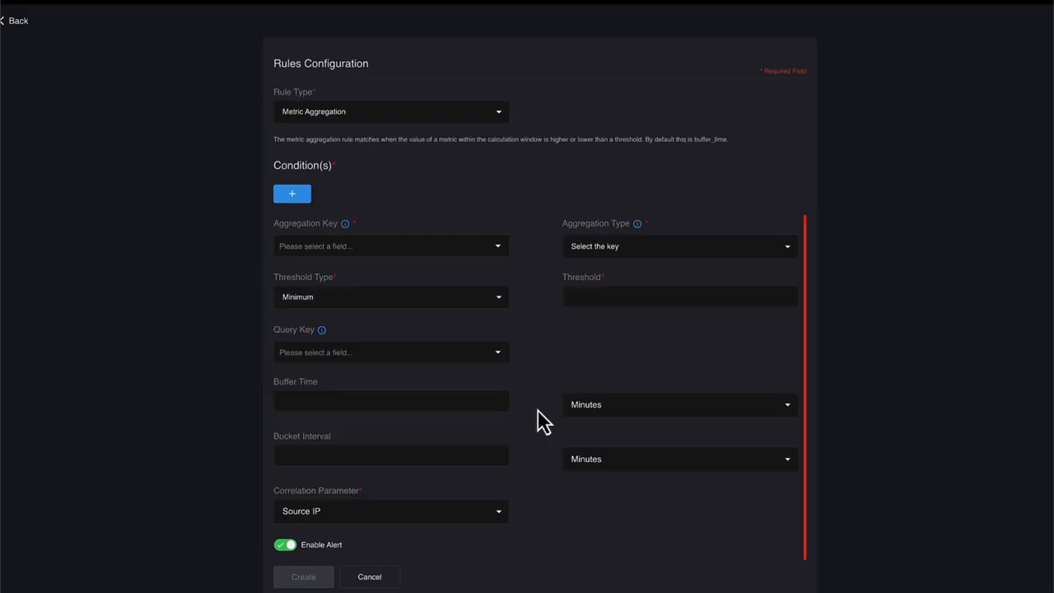
pyautogui.click(498, 116)
pyautogui.click(453, 250)
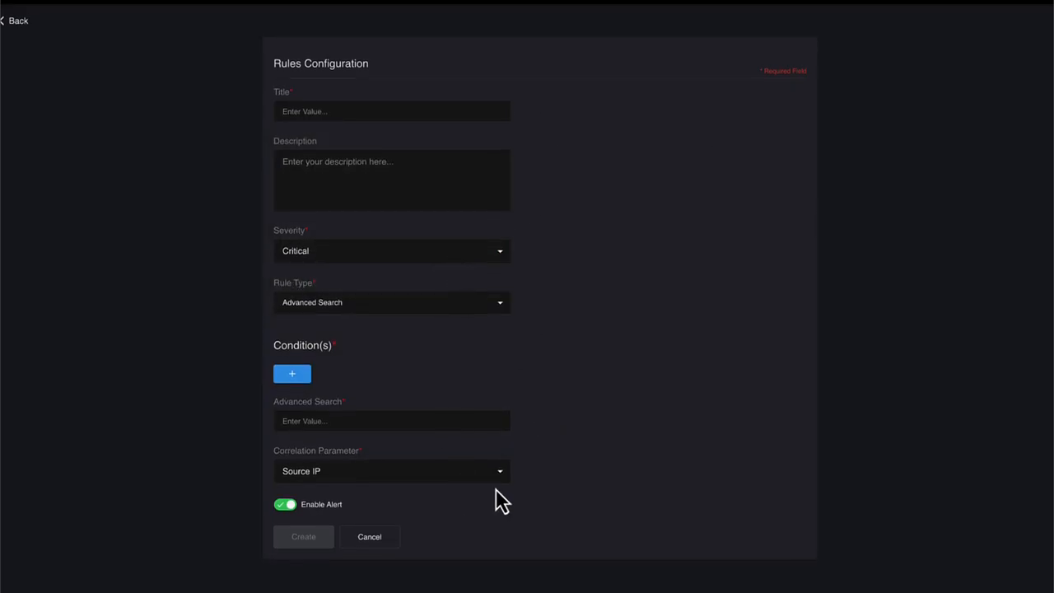
pyautogui.click(501, 472)
pyautogui.click(501, 478)
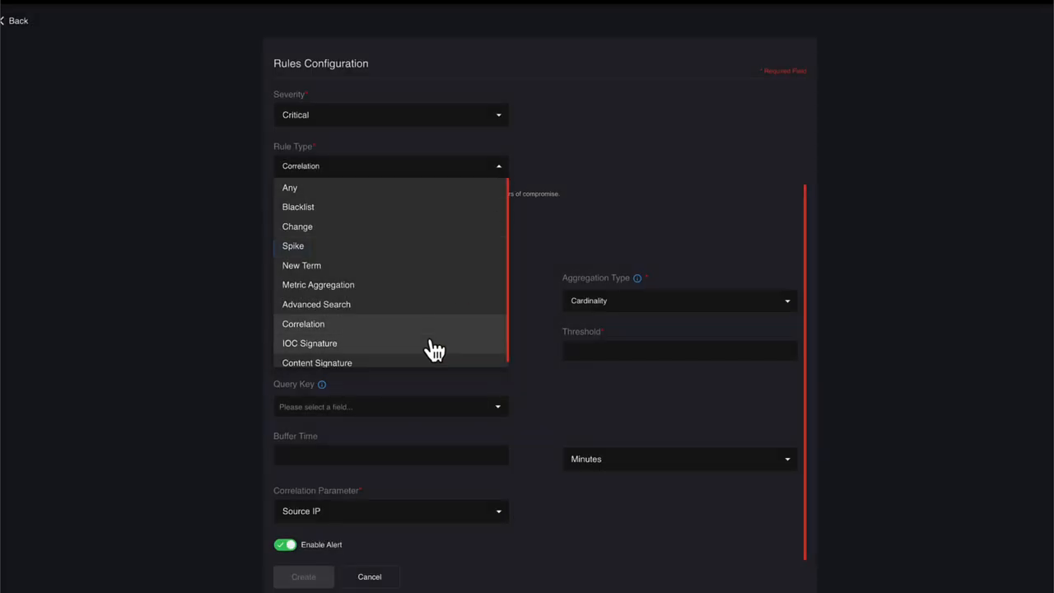
# Step: Switch the rule type to IOC Signature and look through its Protocol and Class Type options
pyautogui.click(427, 341)
pyautogui.scroll(-1, 520, 267)
pyautogui.click(503, 222)
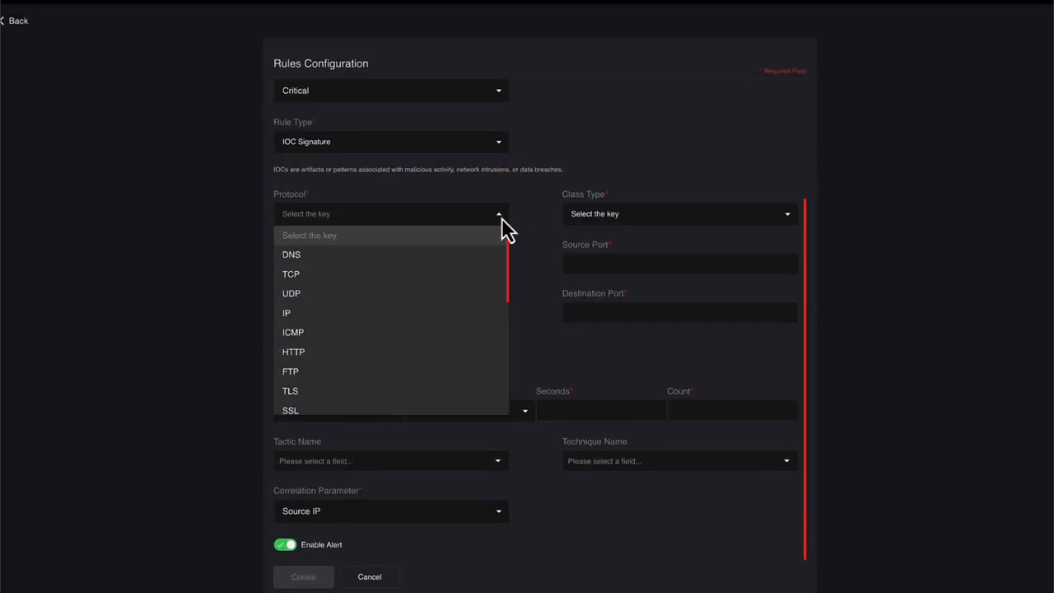
pyautogui.scroll(-5, 463, 346)
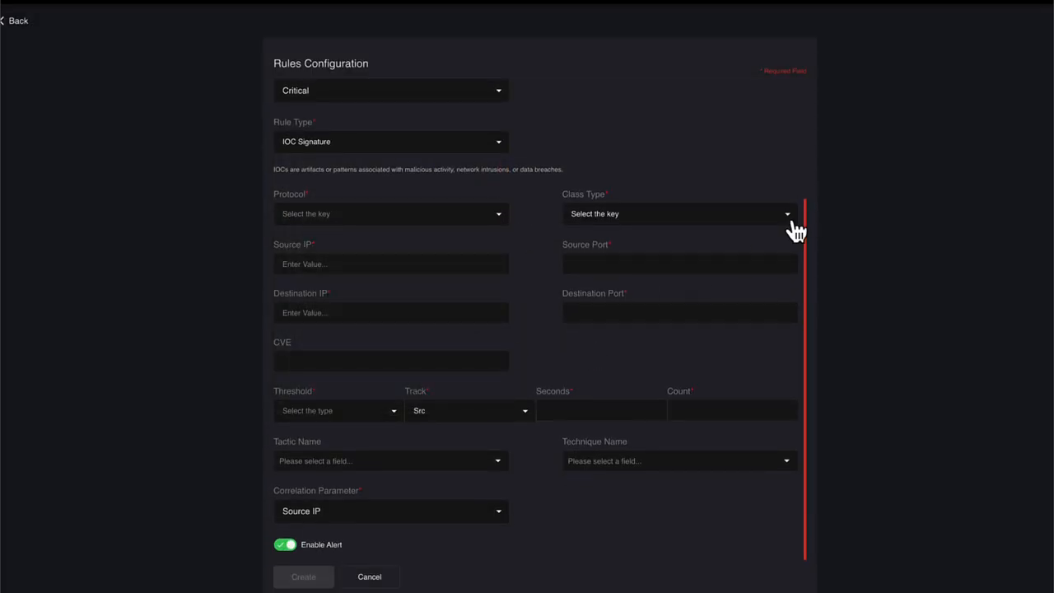
pyautogui.click(789, 216)
pyautogui.scroll(-8, 734, 370)
pyautogui.scroll(-3, 733, 366)
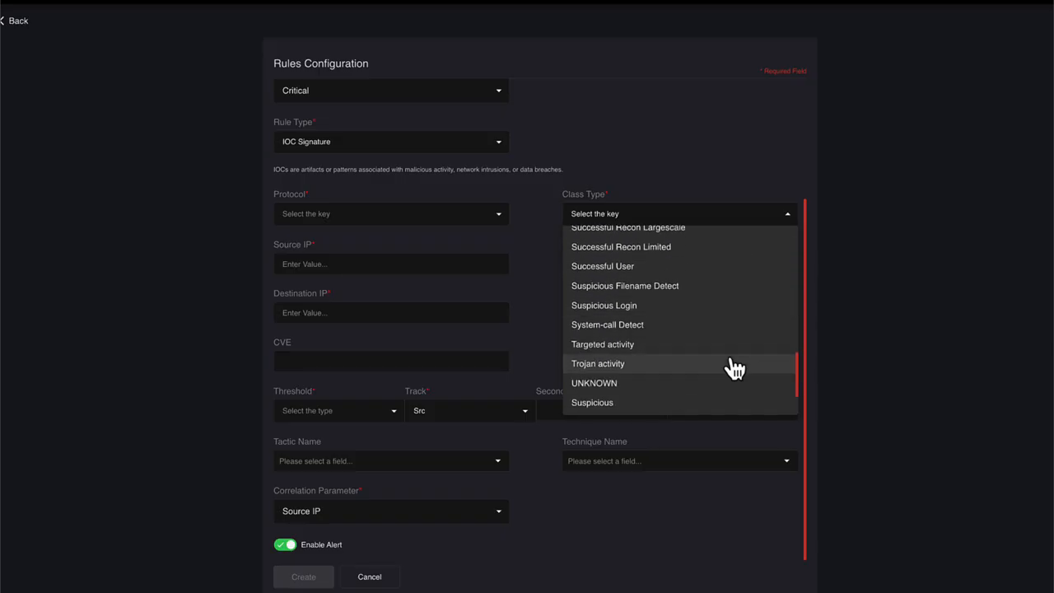
pyautogui.click(541, 301)
# Step: Examine the Threshold, Track and Tactic Name options of the IOC Signature rule
pyautogui.click(393, 414)
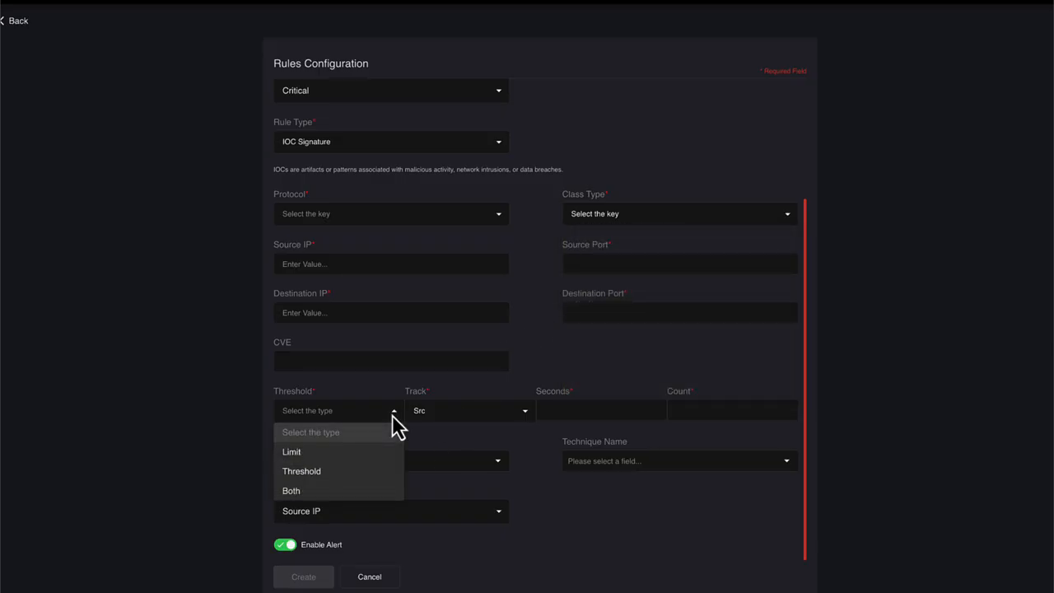
pyautogui.click(392, 414)
pyautogui.click(522, 414)
pyautogui.click(523, 413)
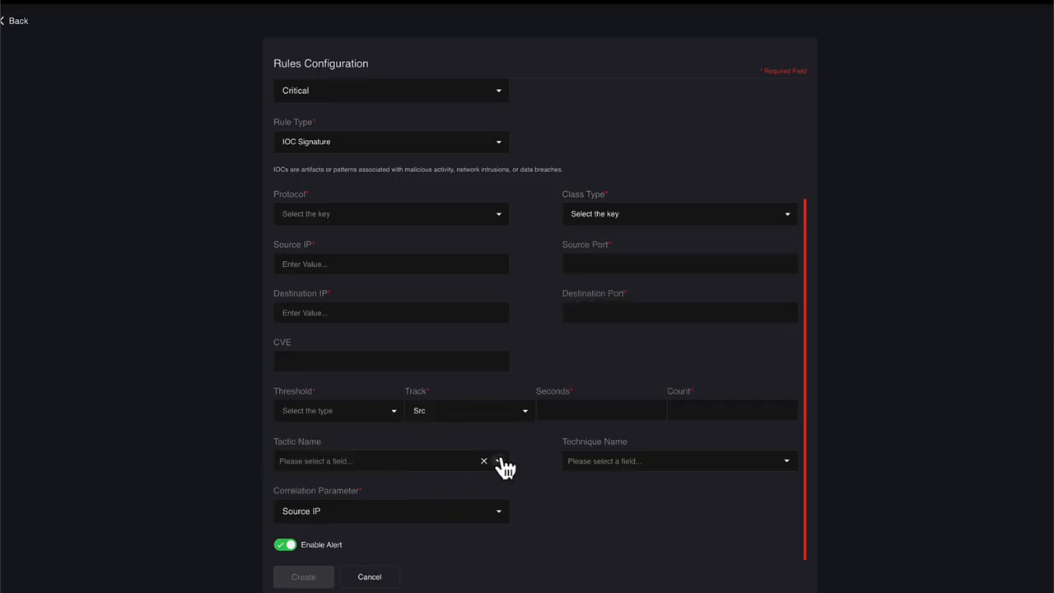
pyautogui.click(497, 461)
pyautogui.scroll(-1, 471, 400)
pyautogui.scroll(1, 471, 400)
pyautogui.click(546, 492)
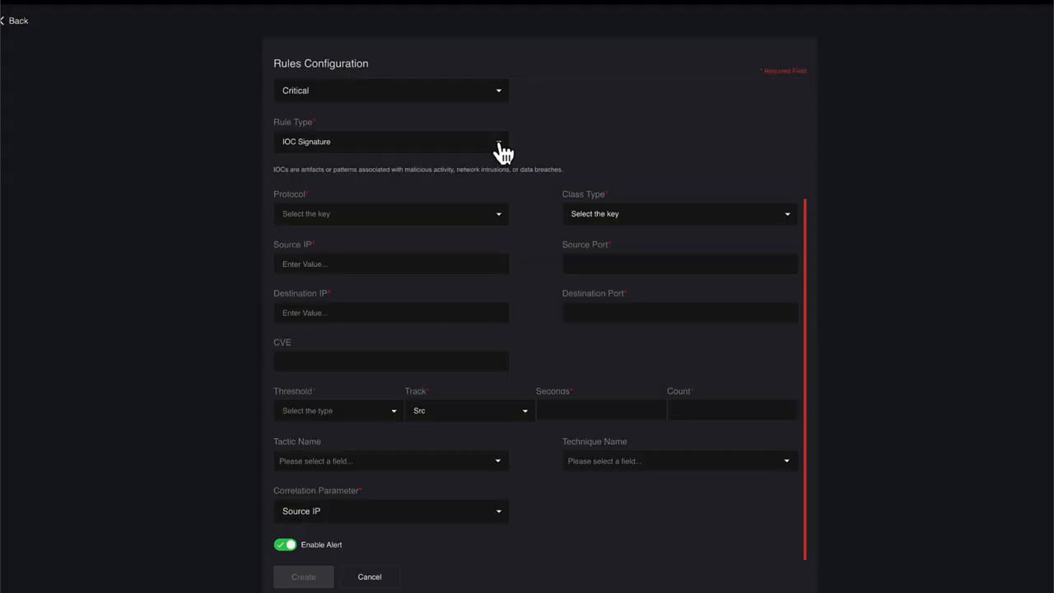
# Step: Switch the rule type to Content Signature and look through its Protocol and Class Type options
pyautogui.click(497, 141)
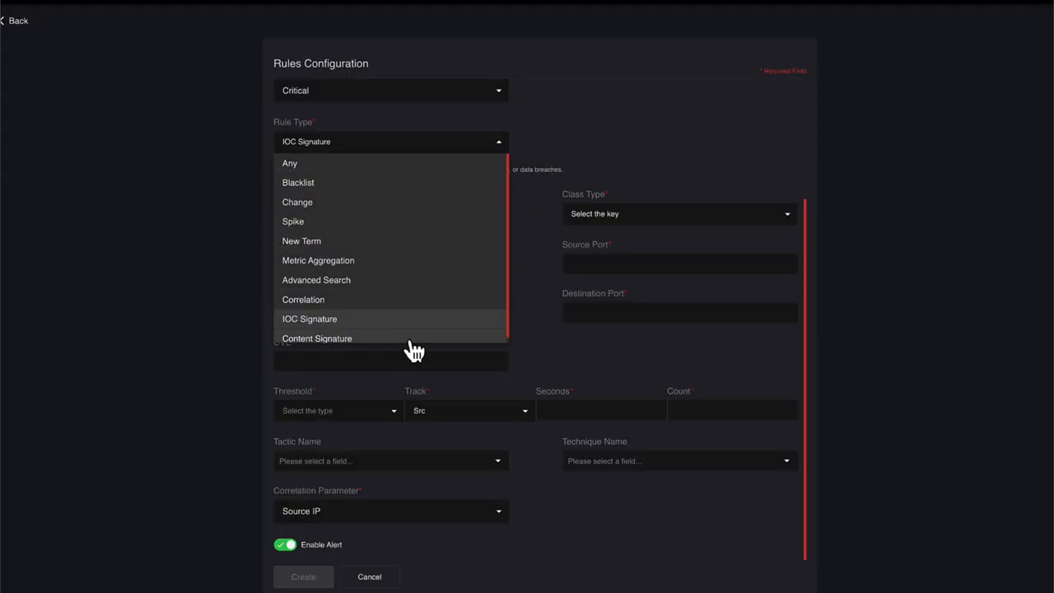
pyautogui.click(412, 339)
pyautogui.click(499, 215)
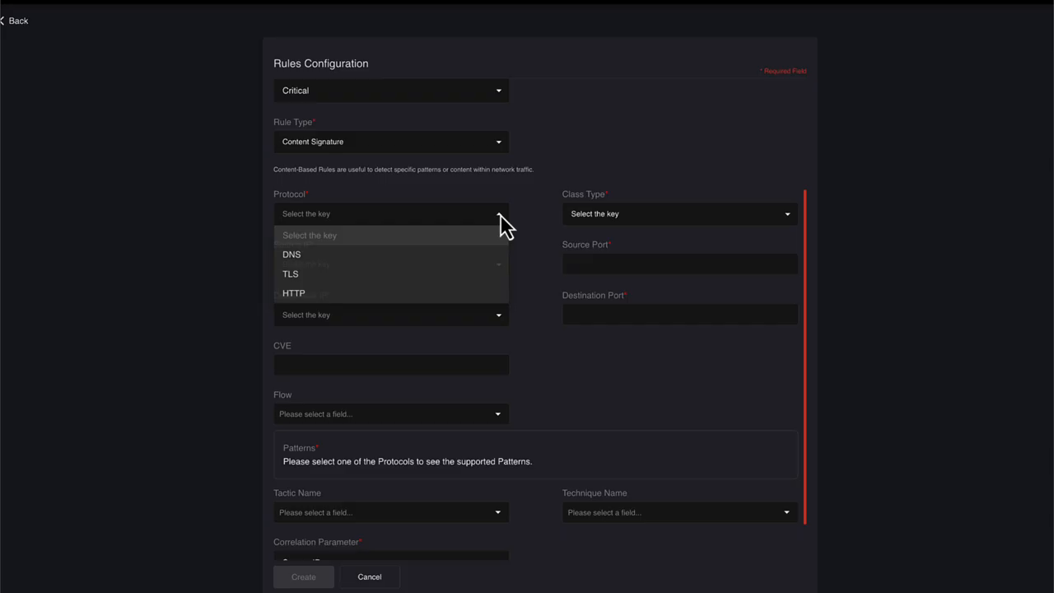
pyautogui.click(537, 288)
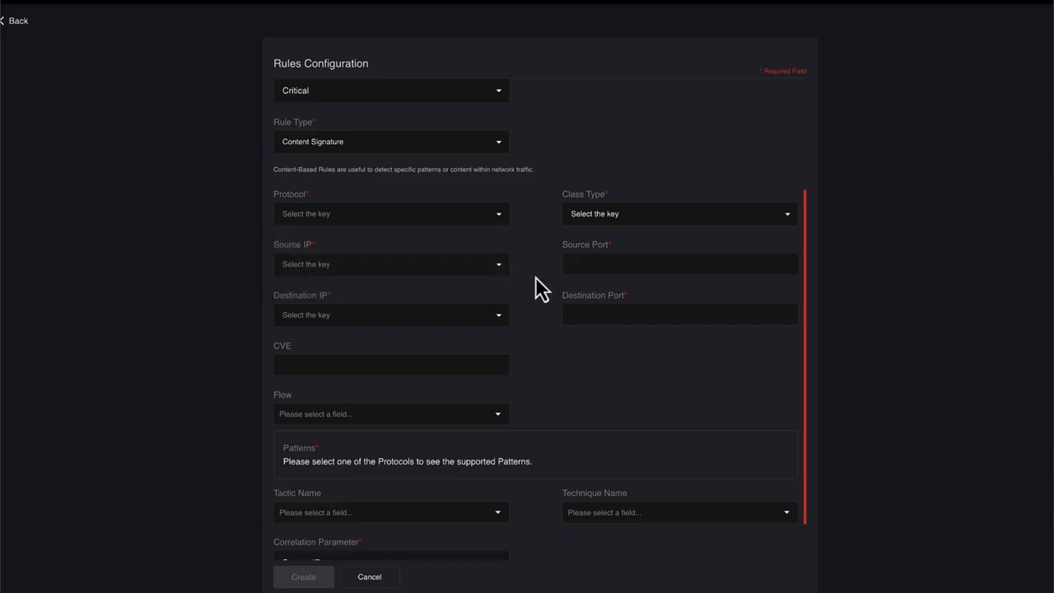
pyautogui.click(786, 217)
pyautogui.scroll(-10, 717, 346)
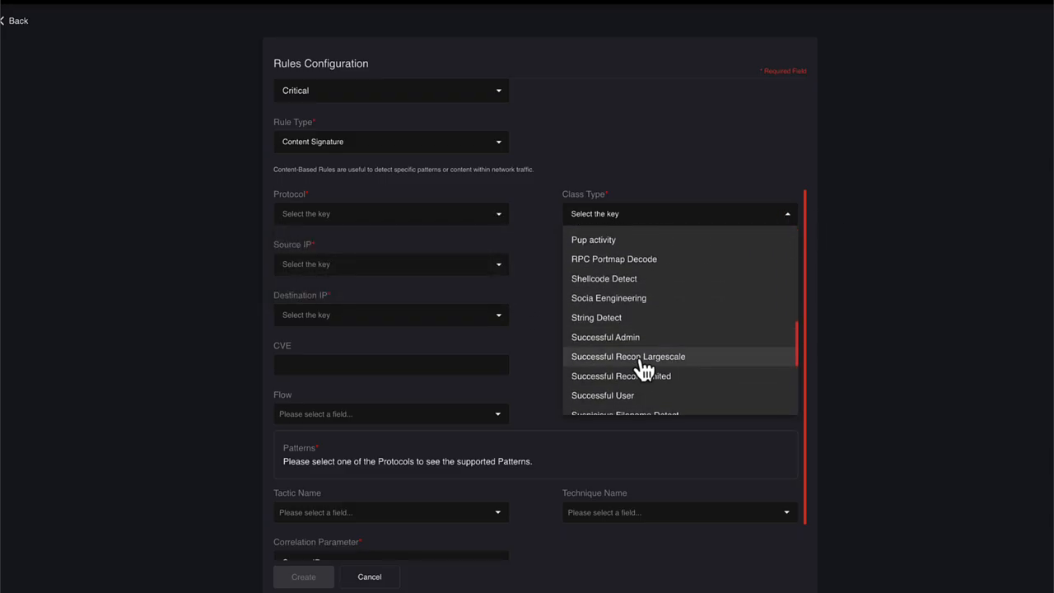
pyautogui.click(554, 263)
# Step: Examine the Source IP and Destination IP options of the Content Signature rule
pyautogui.click(499, 267)
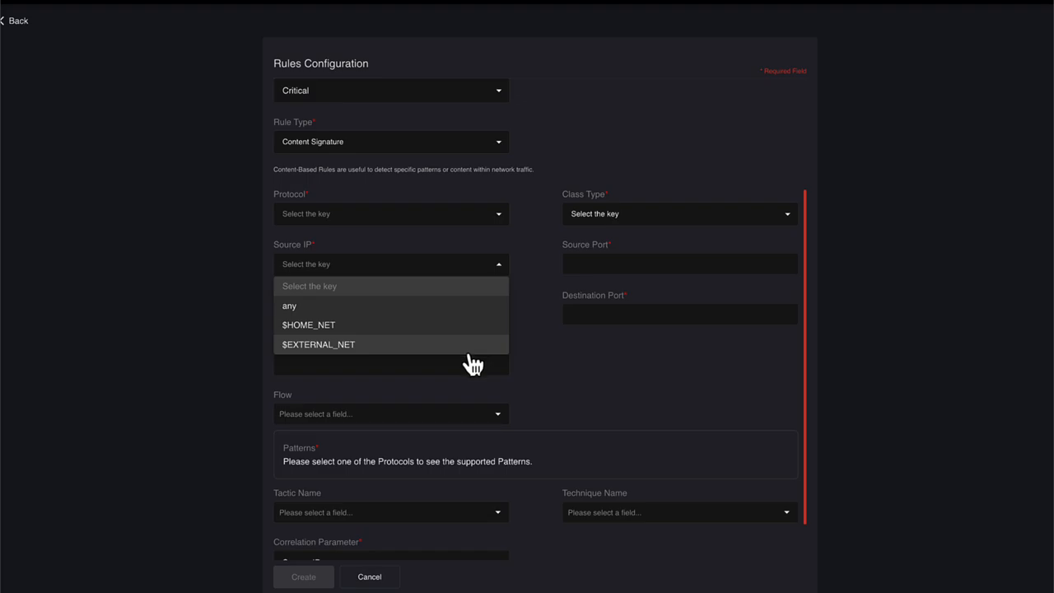
pyautogui.click(535, 348)
pyautogui.click(498, 317)
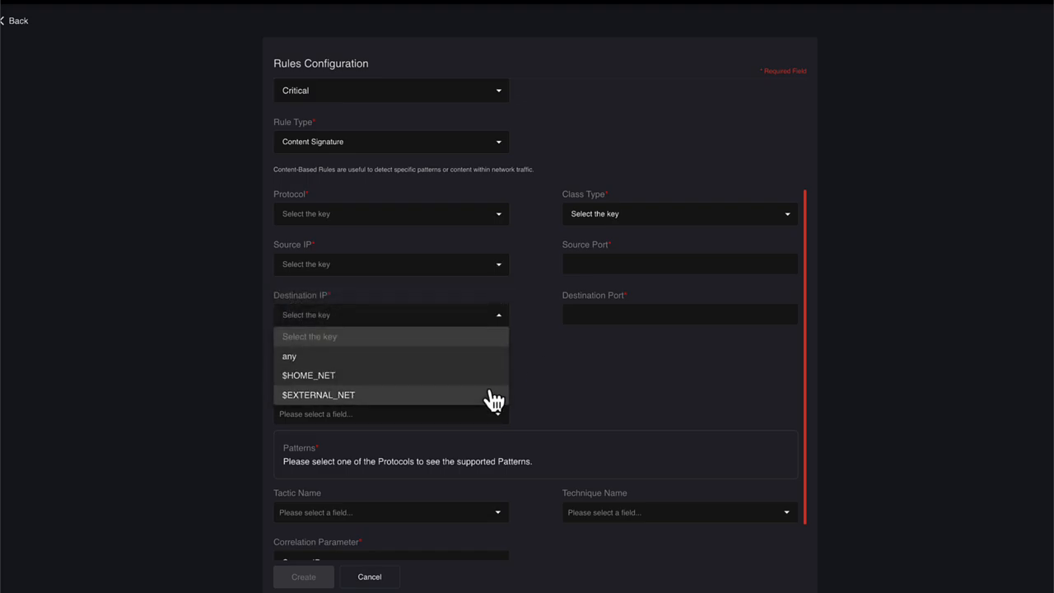
pyautogui.click(552, 403)
pyautogui.scroll(-1, 553, 402)
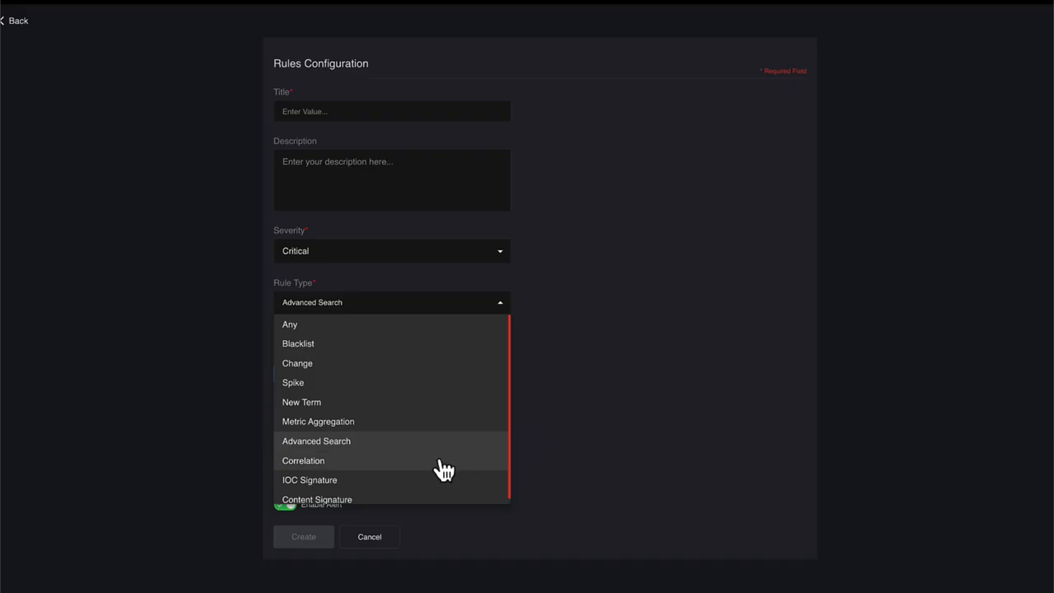
# Step: Switch the rule type to Correlation and examine its Query Key, Aggregation Type and Correlation Parameter options
pyautogui.click(438, 460)
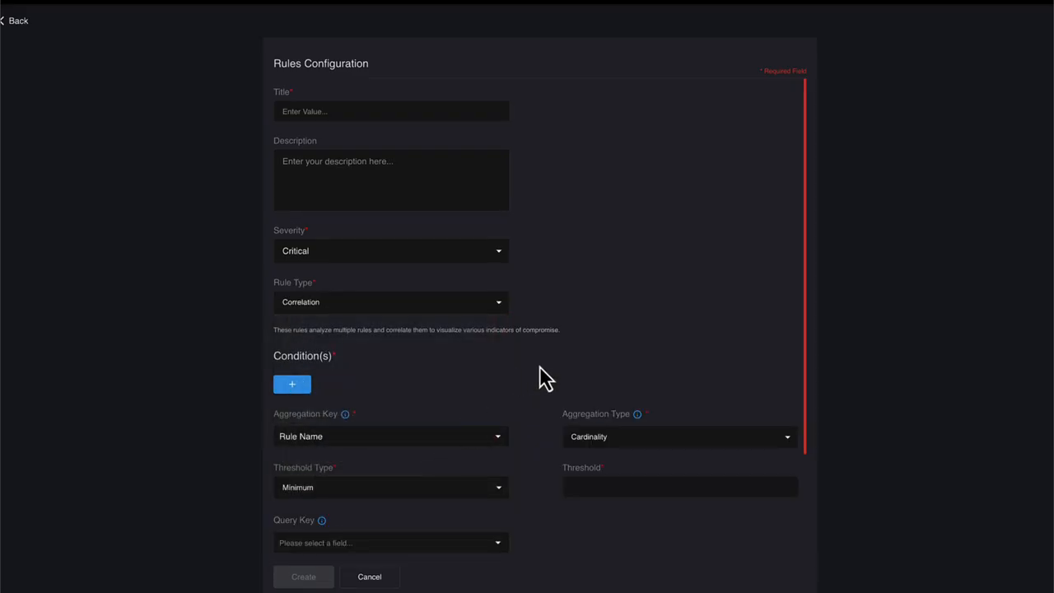
pyautogui.scroll(-3, 539, 367)
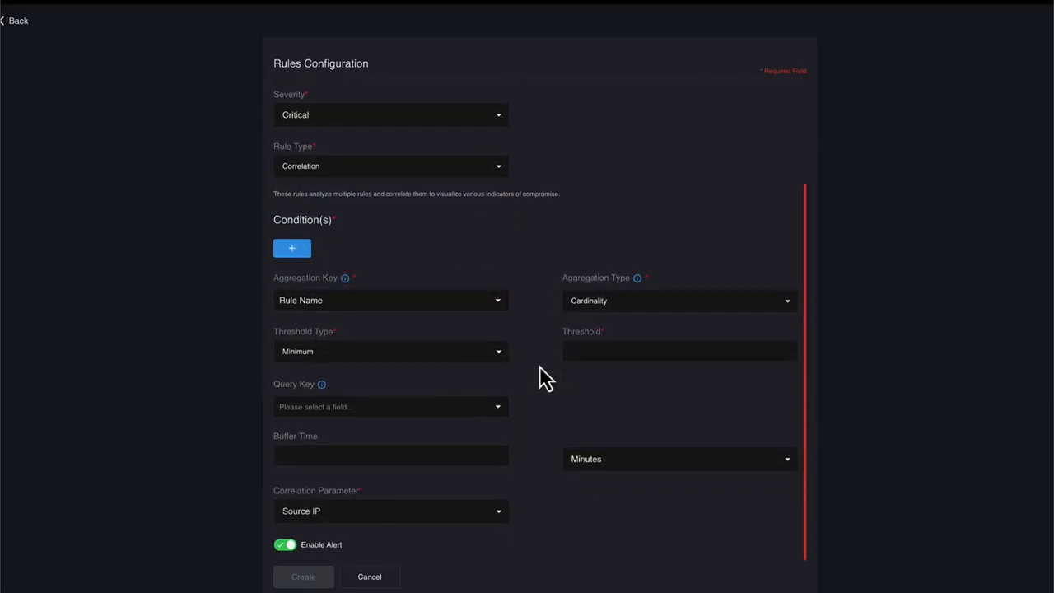
pyautogui.click(498, 409)
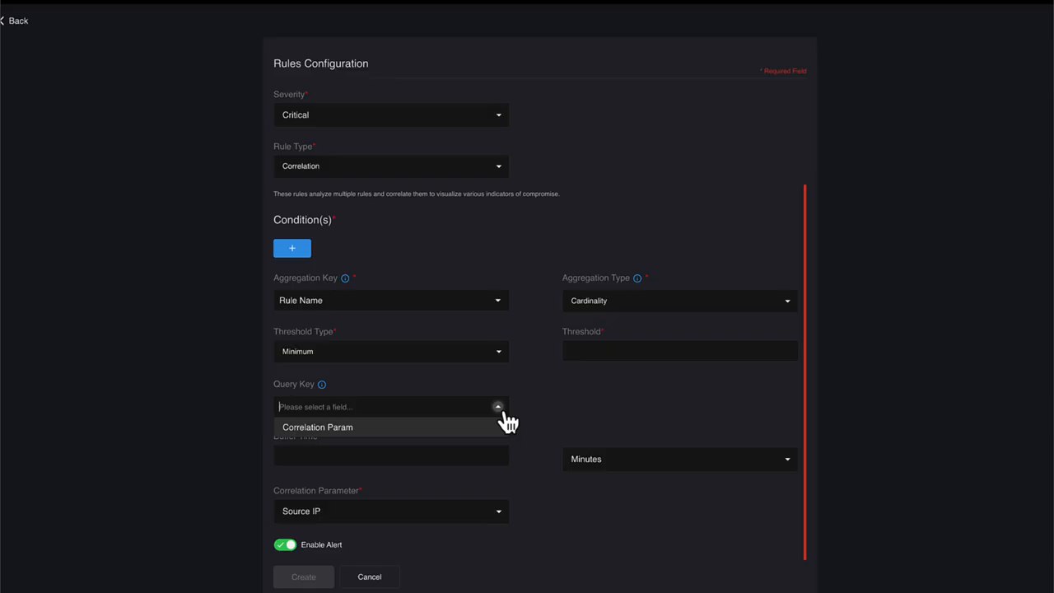
pyautogui.click(498, 408)
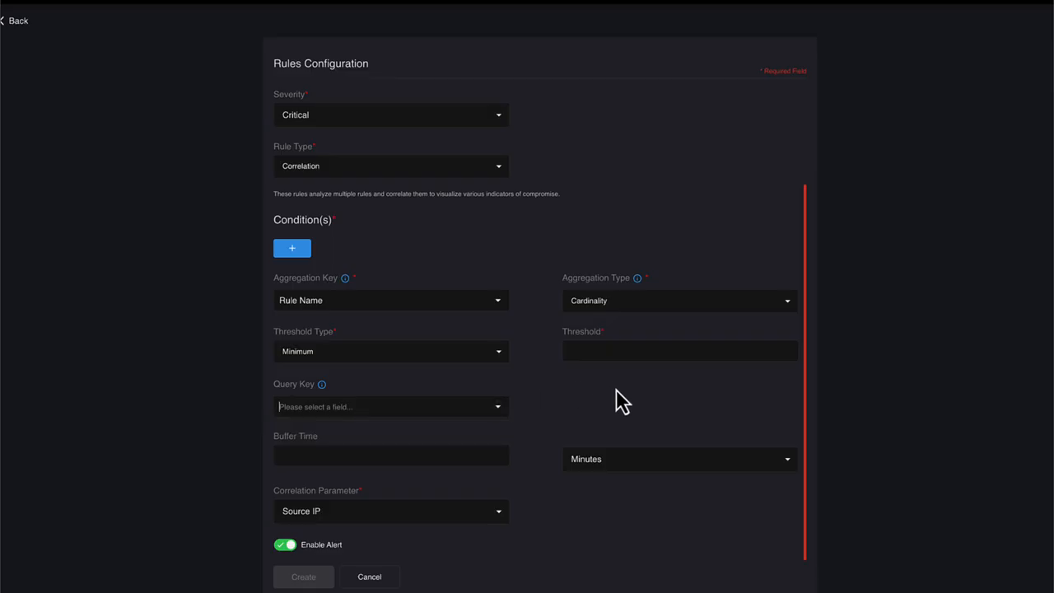
pyautogui.click(788, 301)
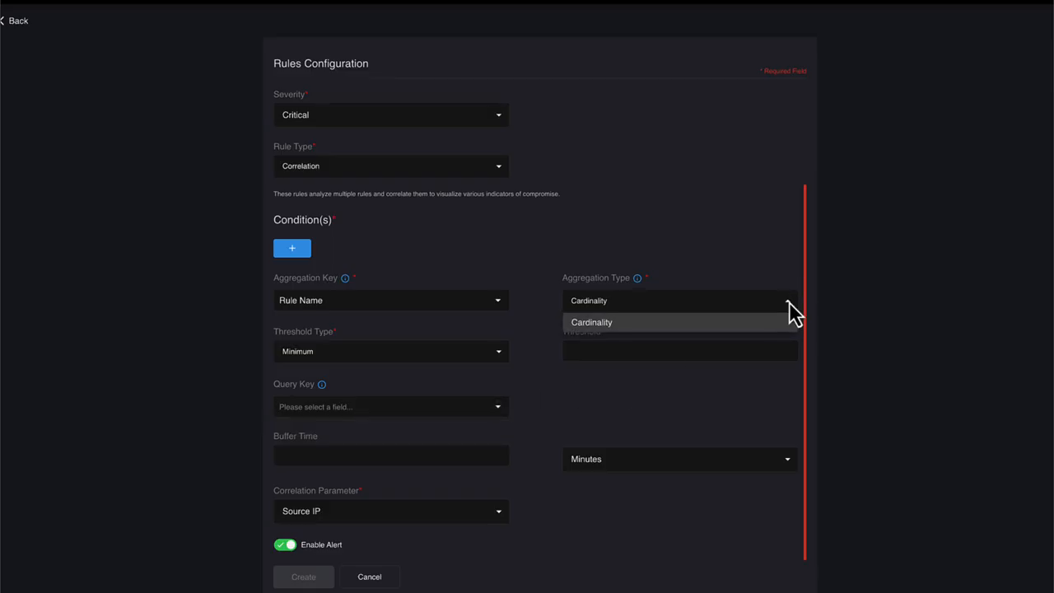
pyautogui.click(789, 301)
pyautogui.click(499, 516)
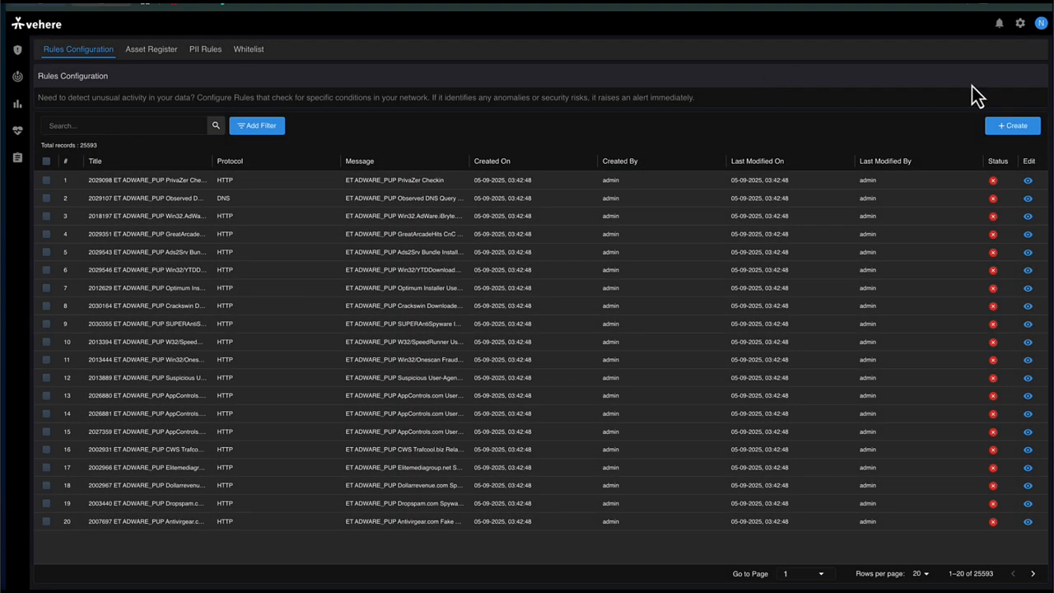
# Step: Start creating a new rule from the rules list and set its severity to High
pyautogui.click(1027, 131)
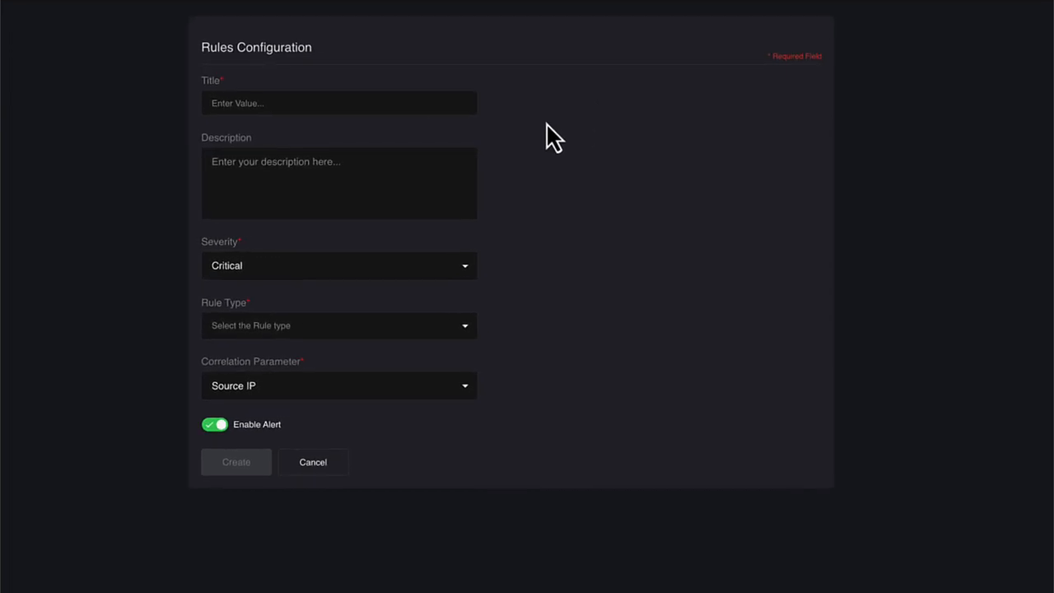
pyautogui.click(365, 99)
pyautogui.click(349, 162)
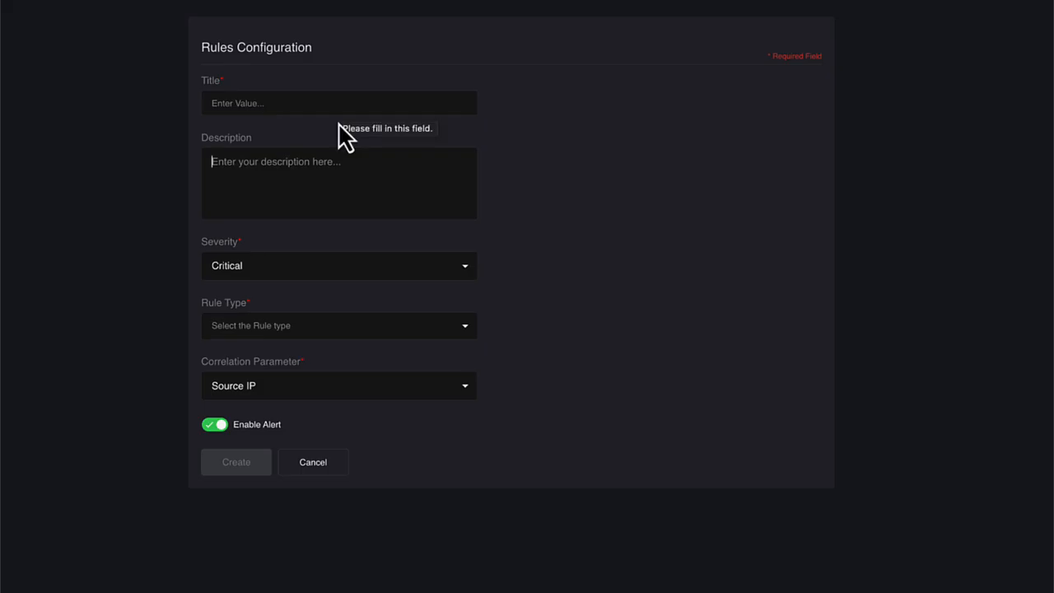
pyautogui.click(356, 275)
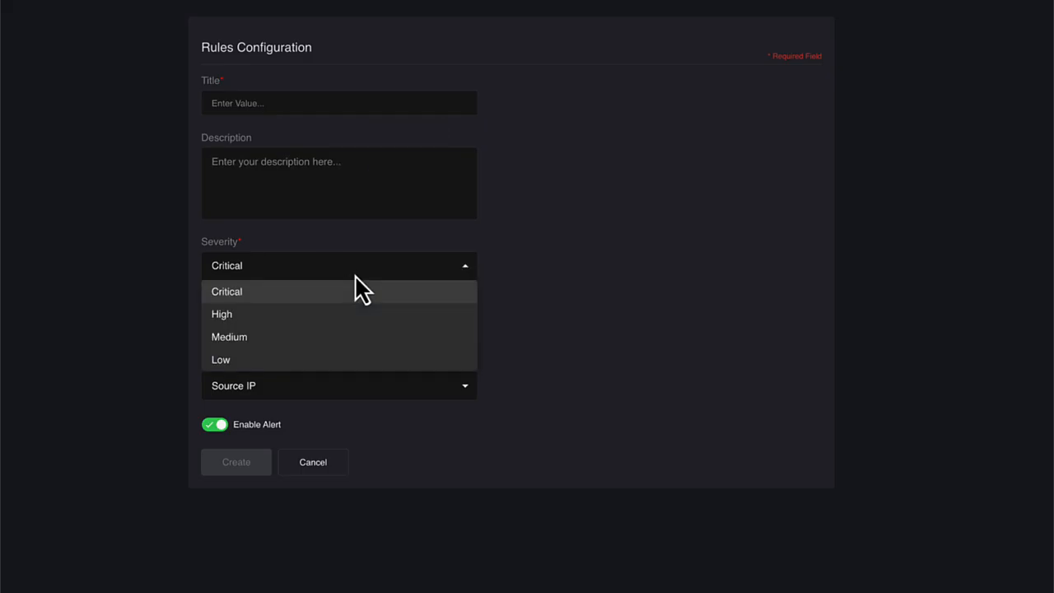
pyautogui.click(362, 314)
# Step: Look through the available rule types and set the new rule's type to Any
pyautogui.click(369, 330)
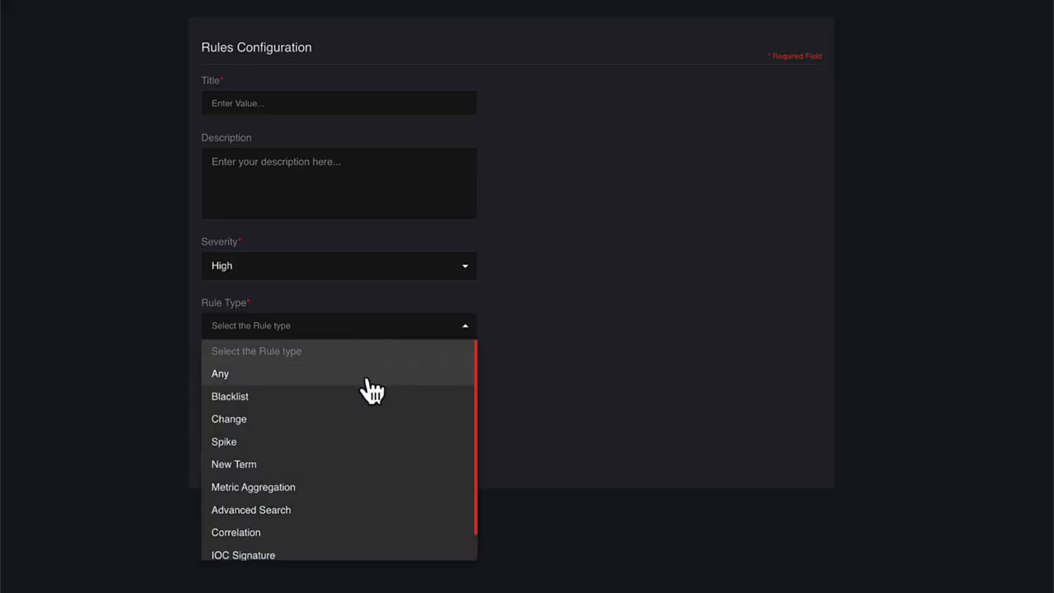
pyautogui.scroll(-1, 372, 391)
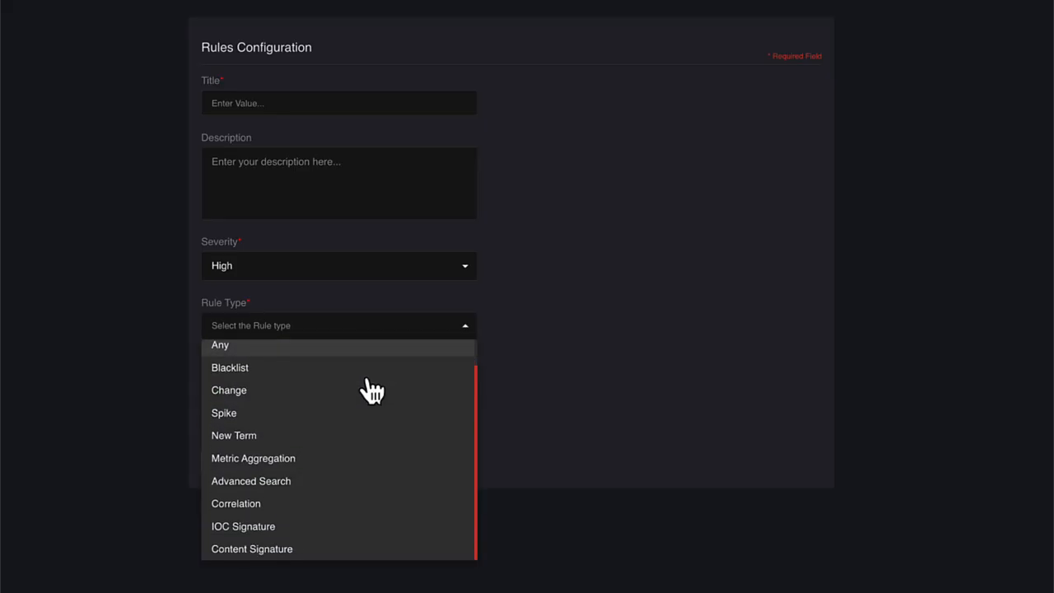
pyautogui.click(377, 349)
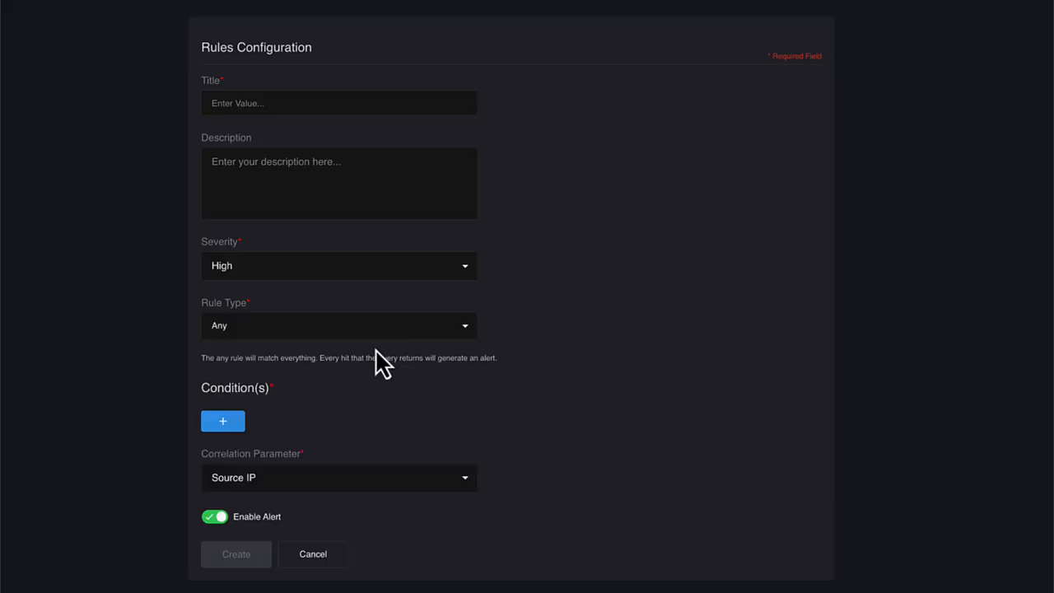
# Step: Examine the ways to add a condition and the Correlation Parameter options of the Any rule
pyautogui.click(239, 426)
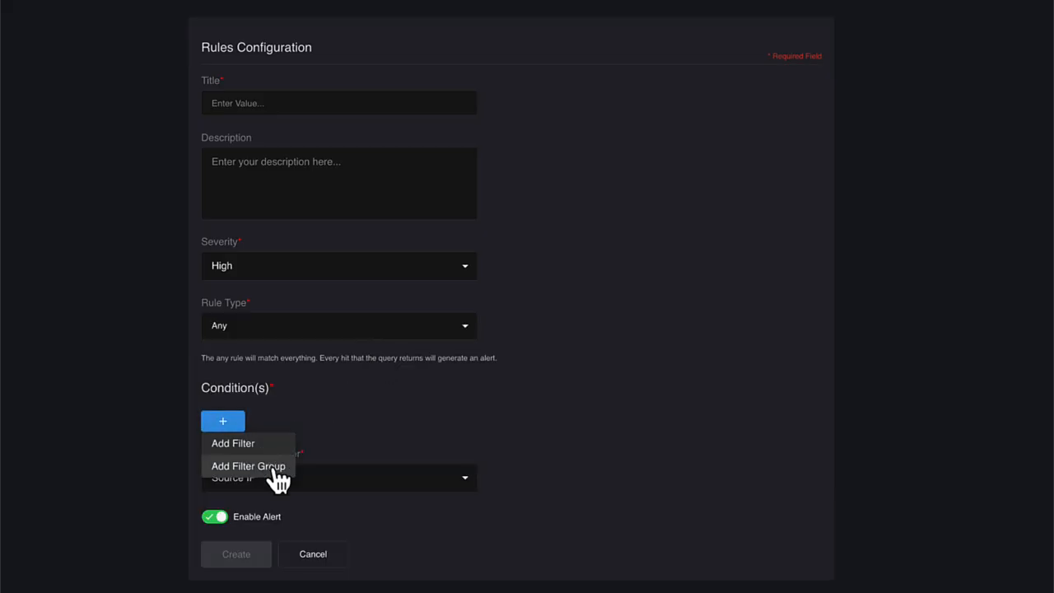
pyautogui.click(329, 409)
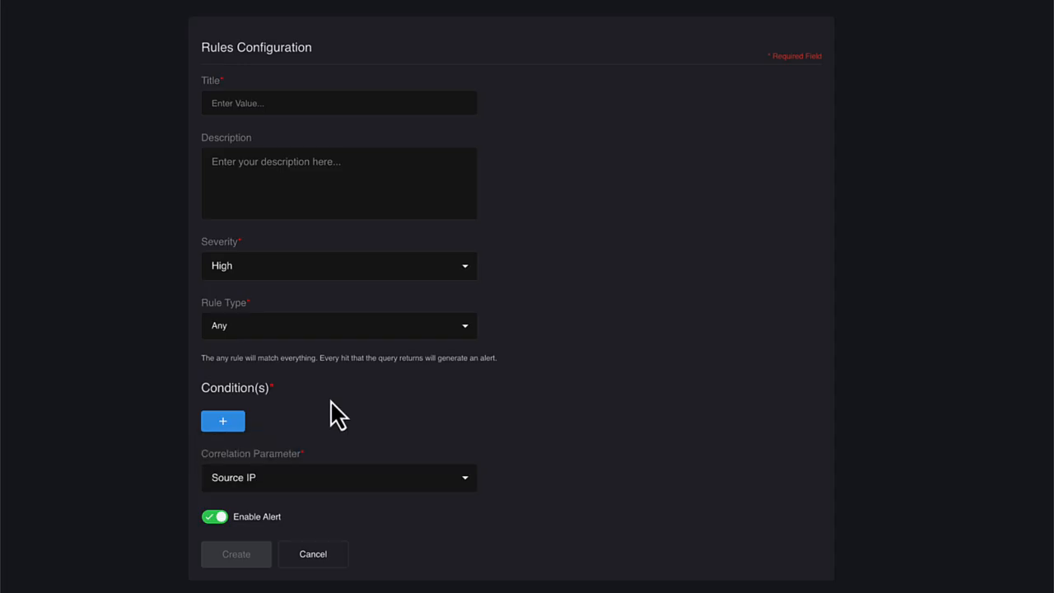
pyautogui.click(241, 426)
pyautogui.click(465, 479)
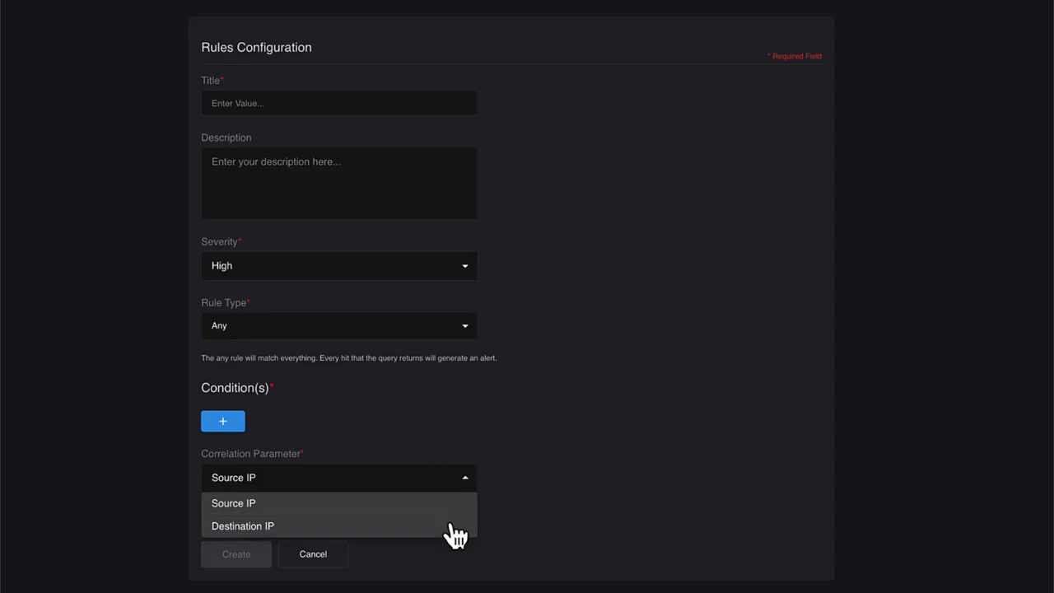
pyautogui.click(468, 440)
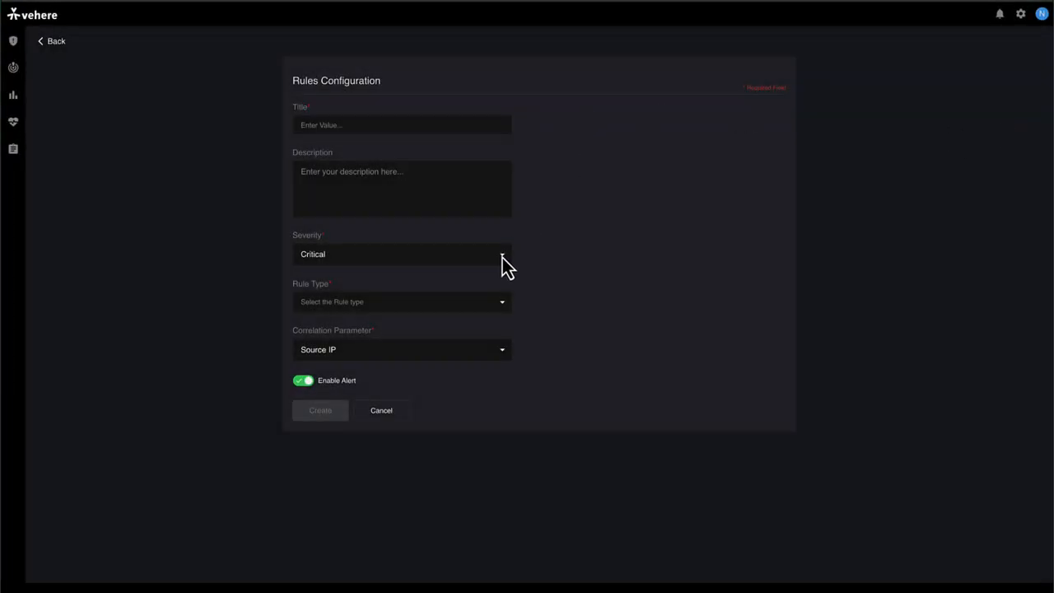
# Step: Set the rule type to IOC Signature in the blank rule form and look over its fields
pyautogui.click(504, 301)
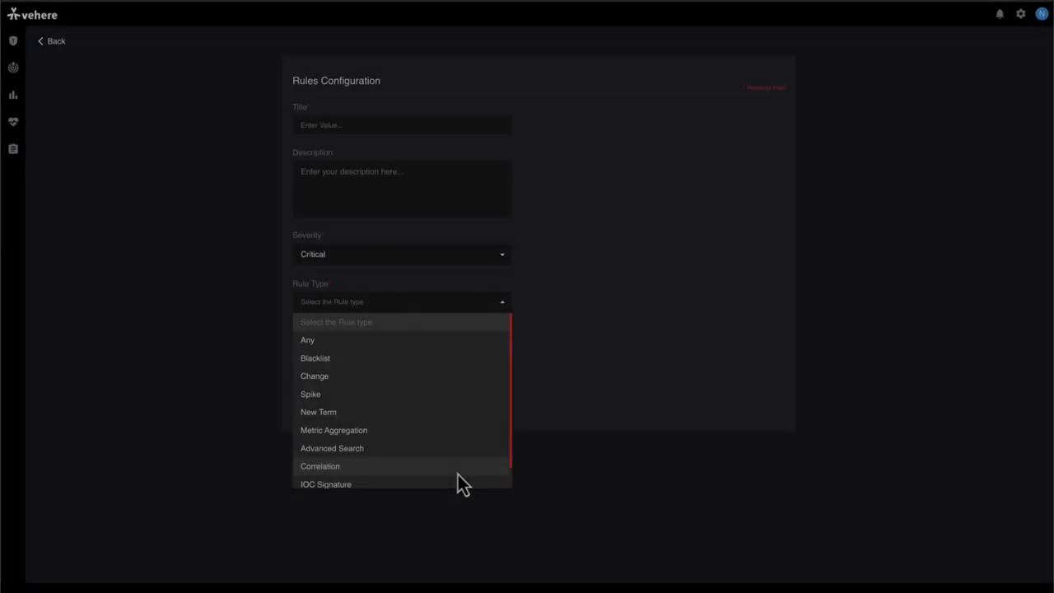
pyautogui.click(456, 485)
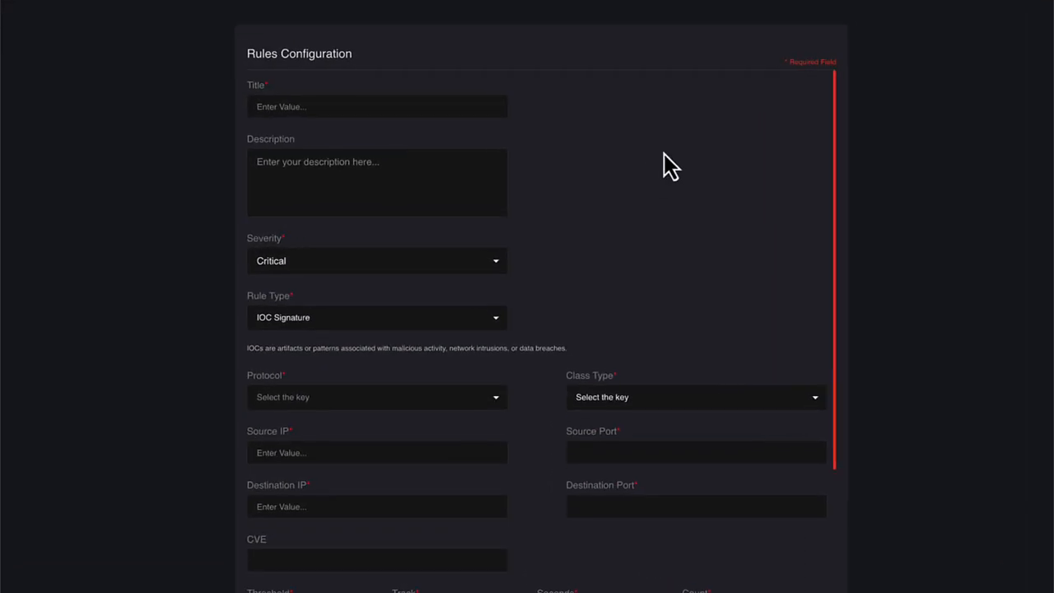
pyautogui.scroll(-1, 680, 161)
pyautogui.scroll(1, 680, 162)
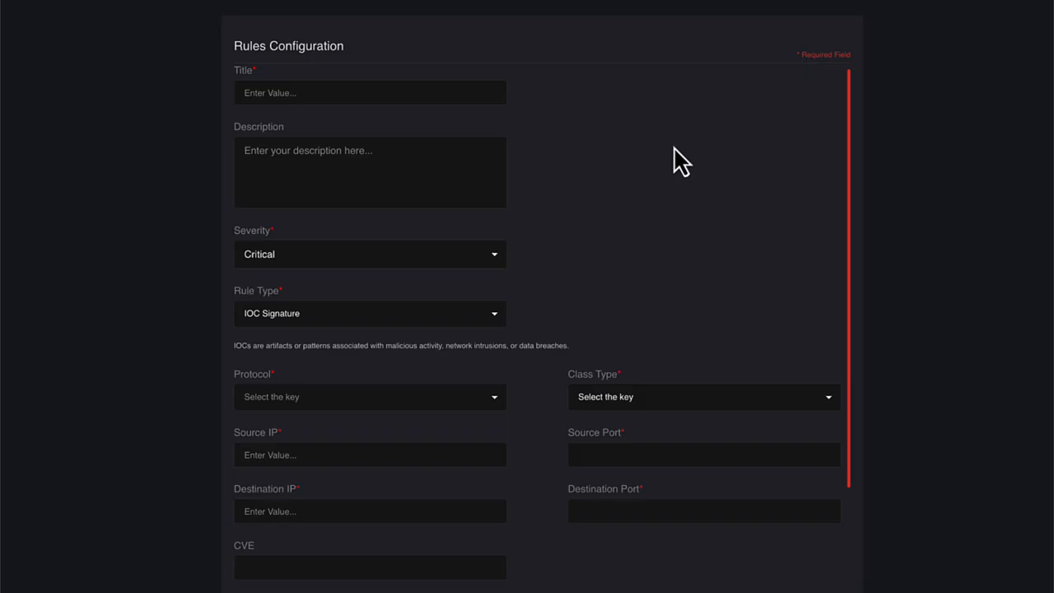
pyautogui.scroll(1, 681, 161)
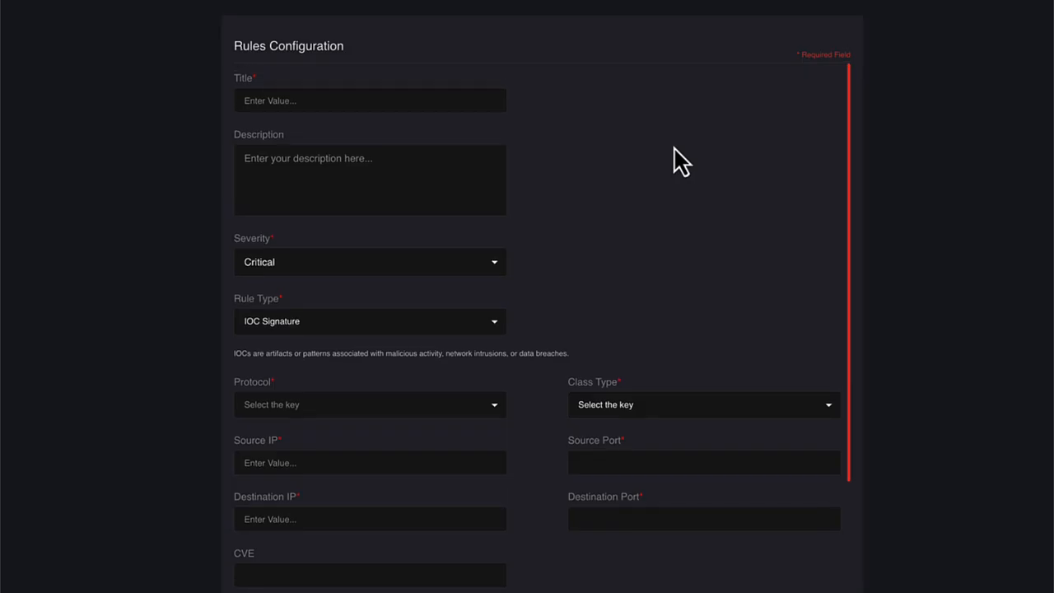
# Step: Examine the Severity levels and the Protocol choices available for the IOC Signature rule
pyautogui.click(497, 265)
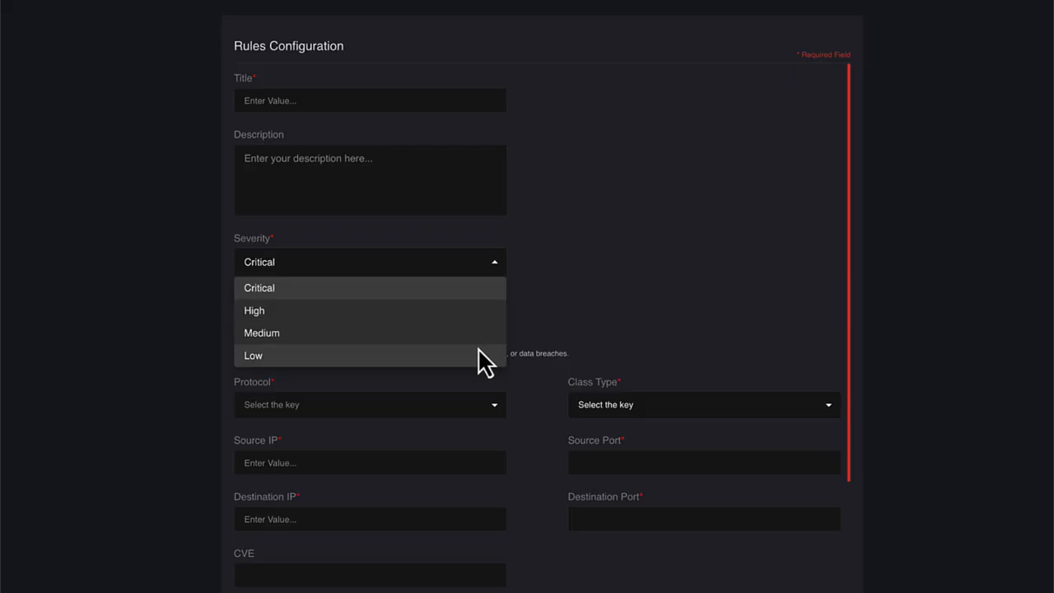
pyautogui.click(581, 242)
pyautogui.scroll(-3, 495, 220)
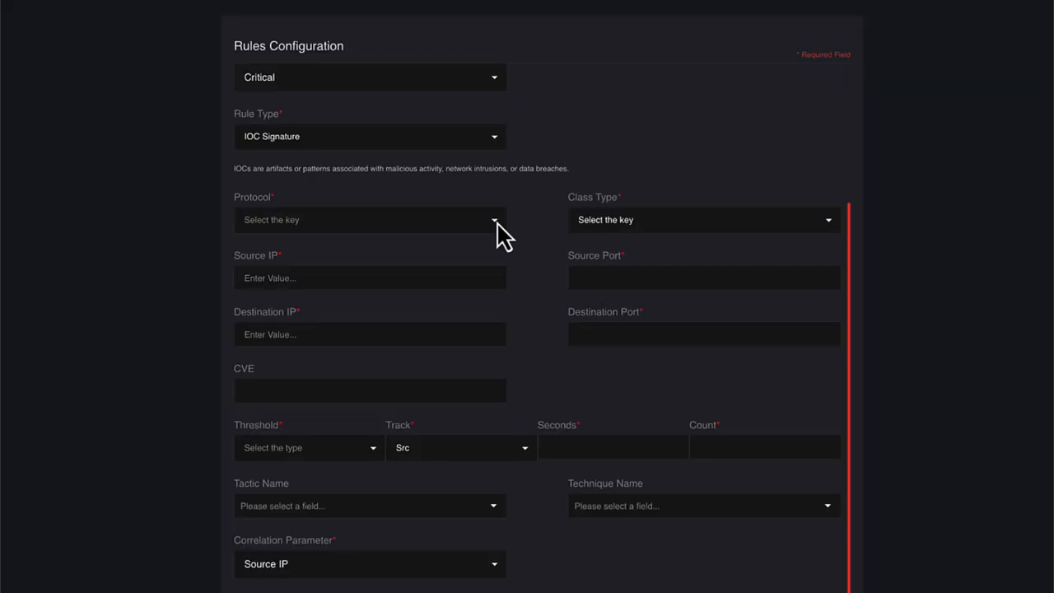
pyautogui.click(497, 220)
pyautogui.scroll(-5, 470, 349)
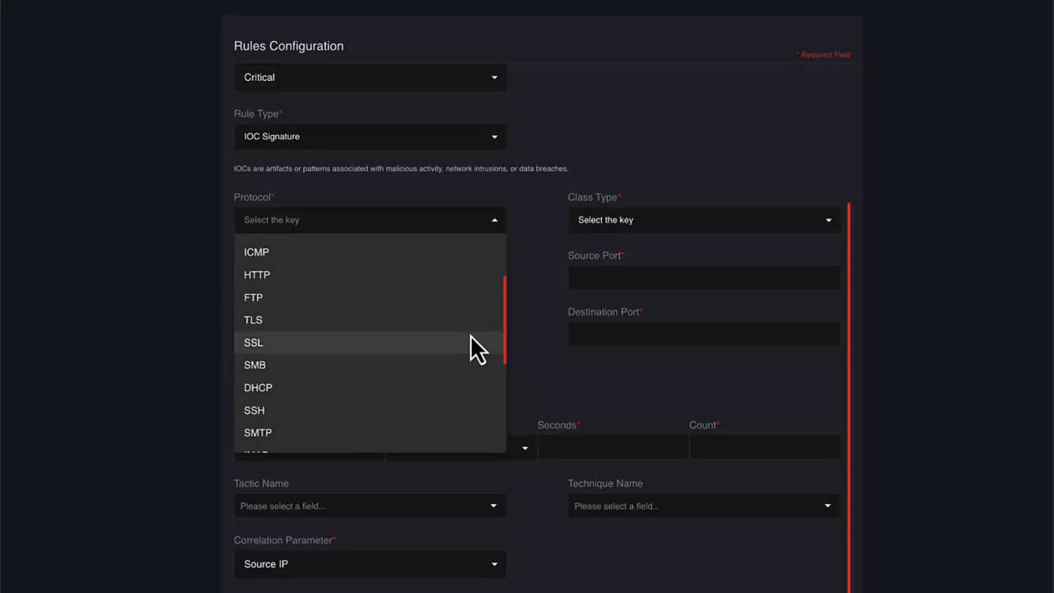
pyautogui.click(546, 255)
# Step: Look through the Class Type options of the IOC Signature rule and inspect its source and destination port fields
pyautogui.click(807, 225)
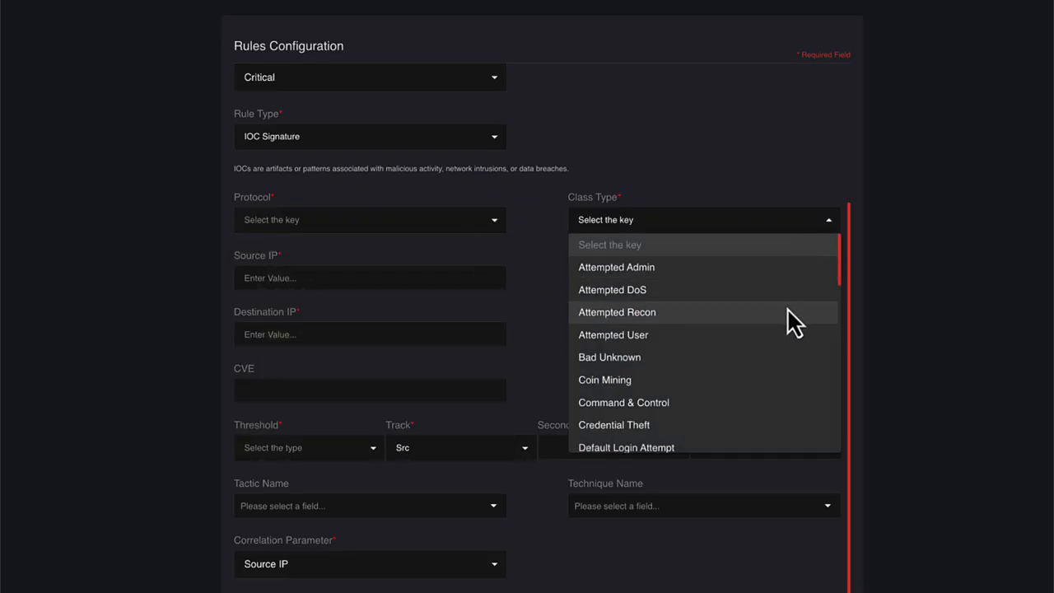
pyautogui.scroll(-1, 790, 317)
pyautogui.scroll(-4, 790, 321)
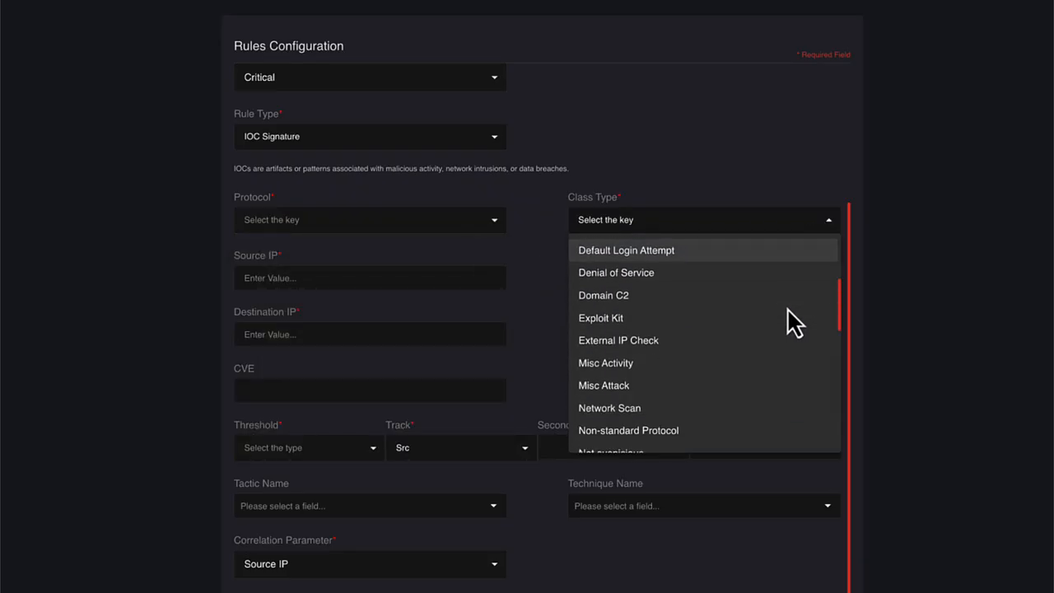
pyautogui.click(504, 328)
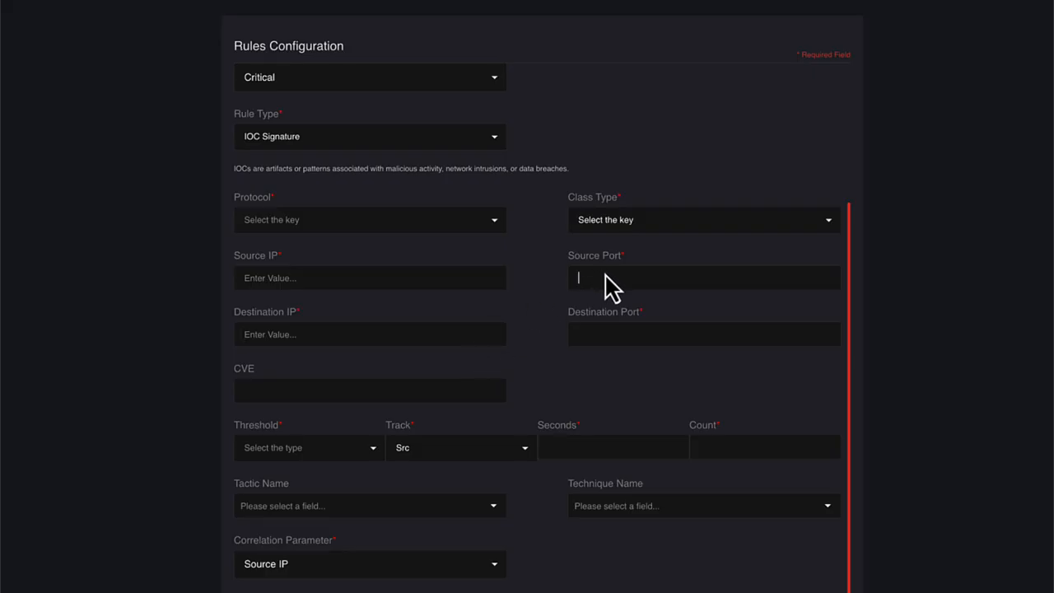
pyautogui.click(594, 333)
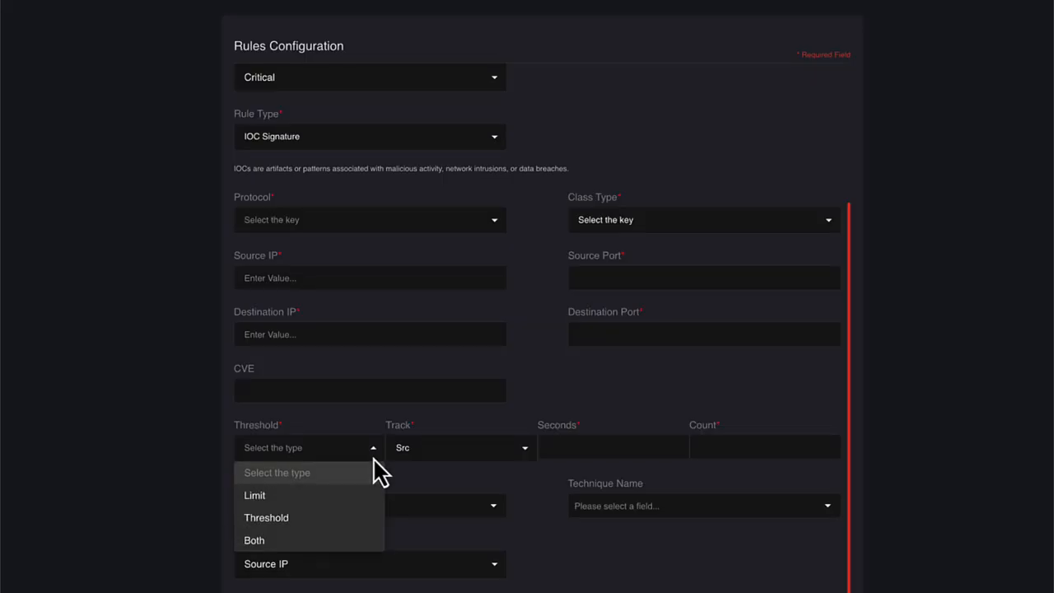
# Step: Check the Threshold types and the Track options of the IOC Signature rule
pyautogui.click(423, 494)
pyautogui.click(524, 450)
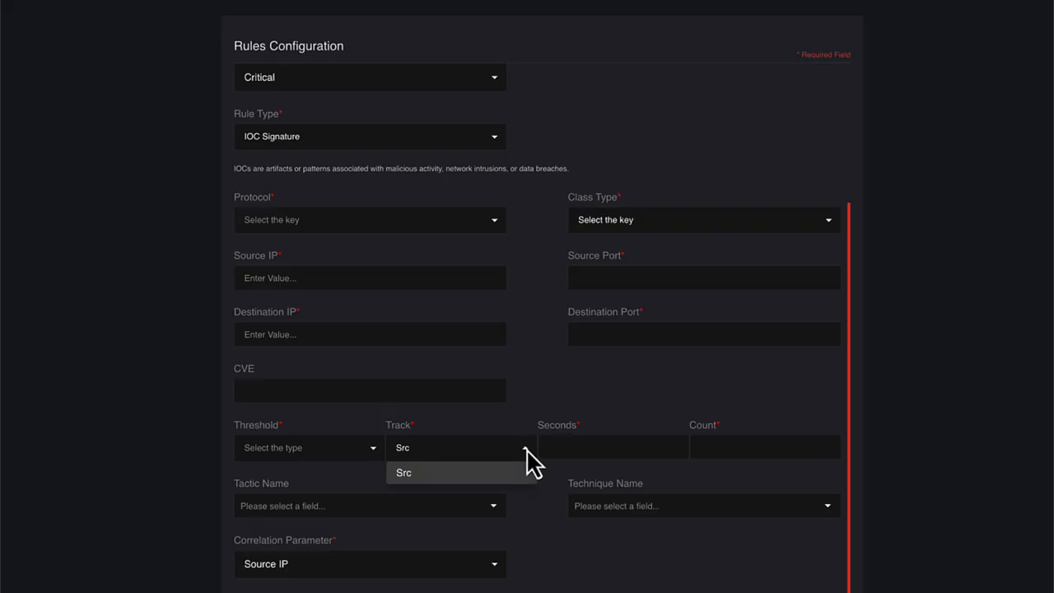
pyautogui.click(527, 451)
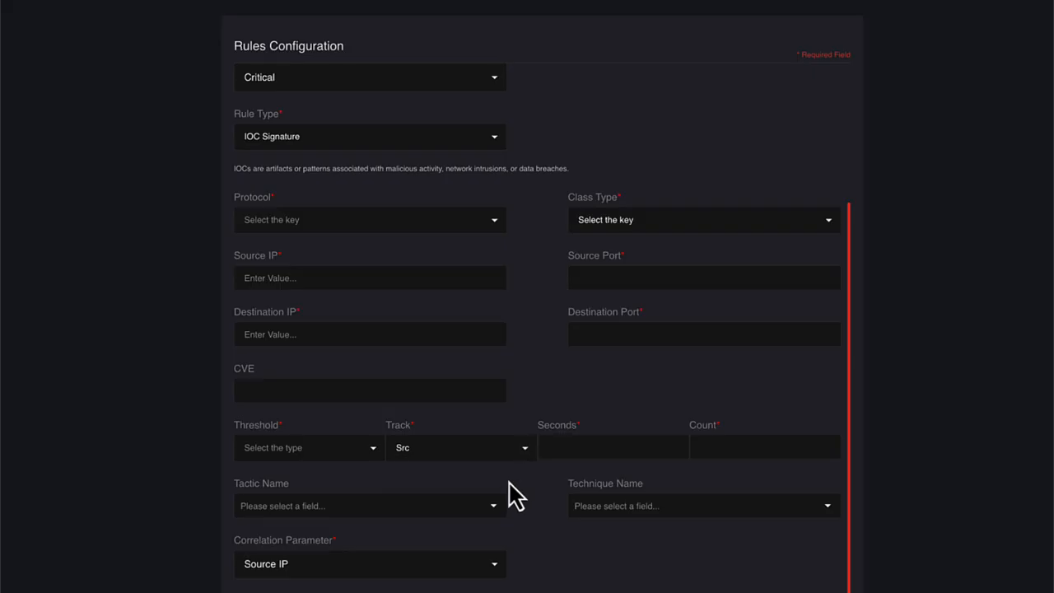
# Step: Review the Tactic Name, Technique Name and Correlation Parameter choices of the IOC Signature rule
pyautogui.click(493, 506)
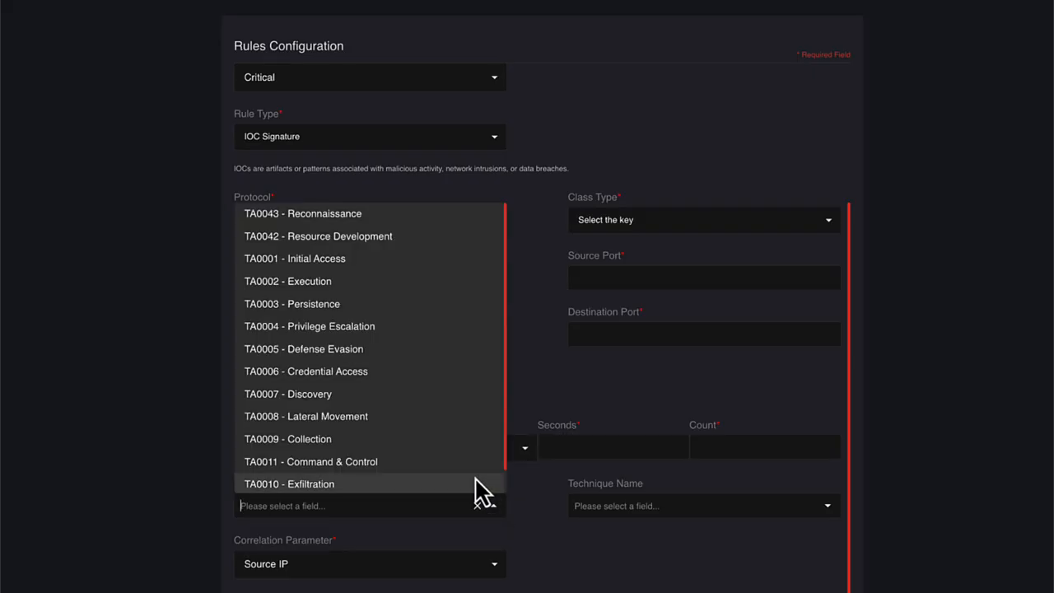
pyautogui.scroll(-1, 481, 491)
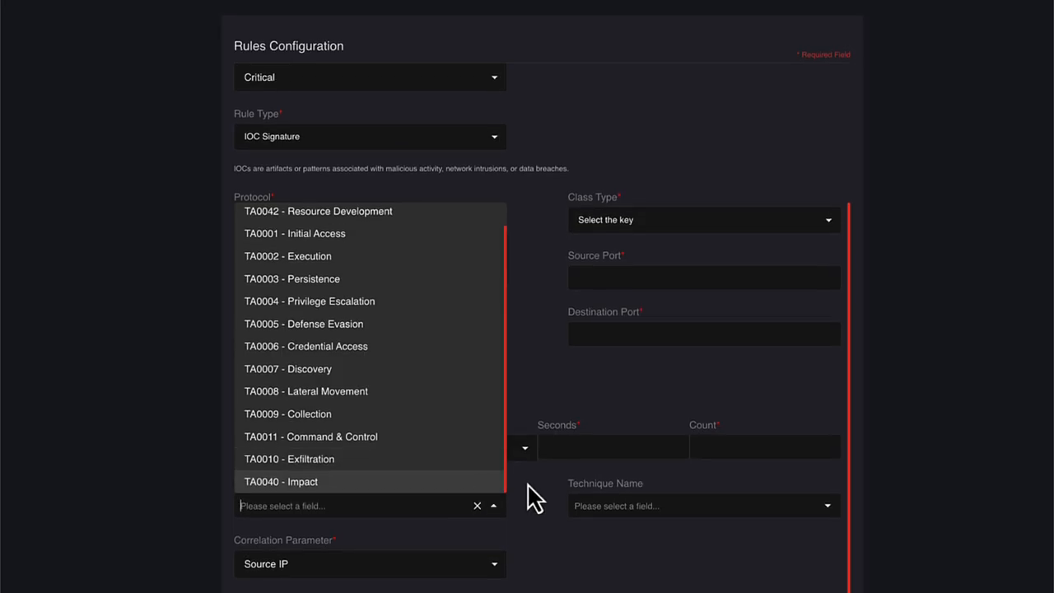
pyautogui.click(528, 487)
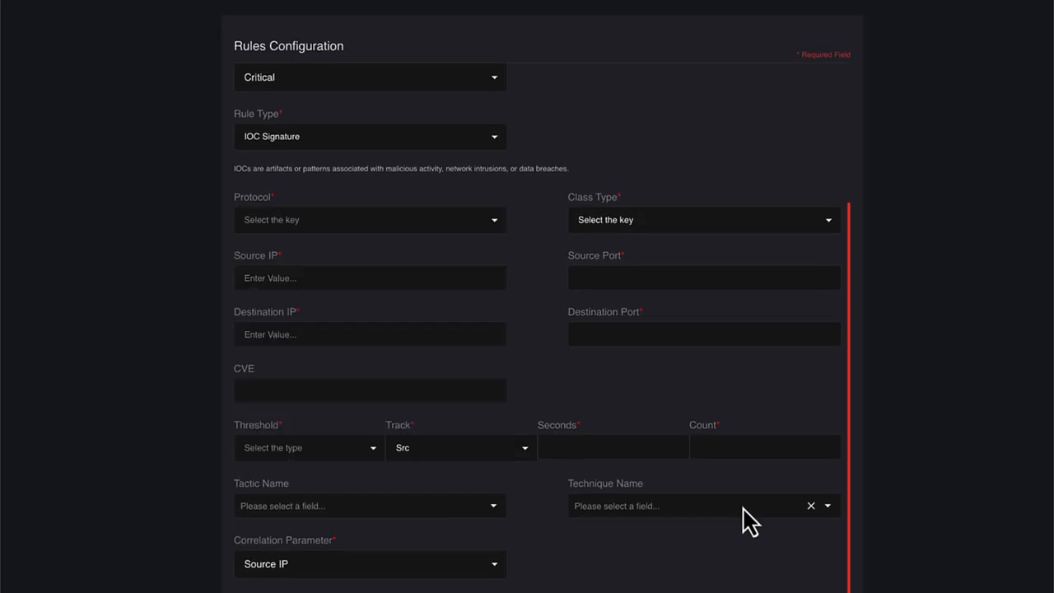
pyautogui.click(828, 508)
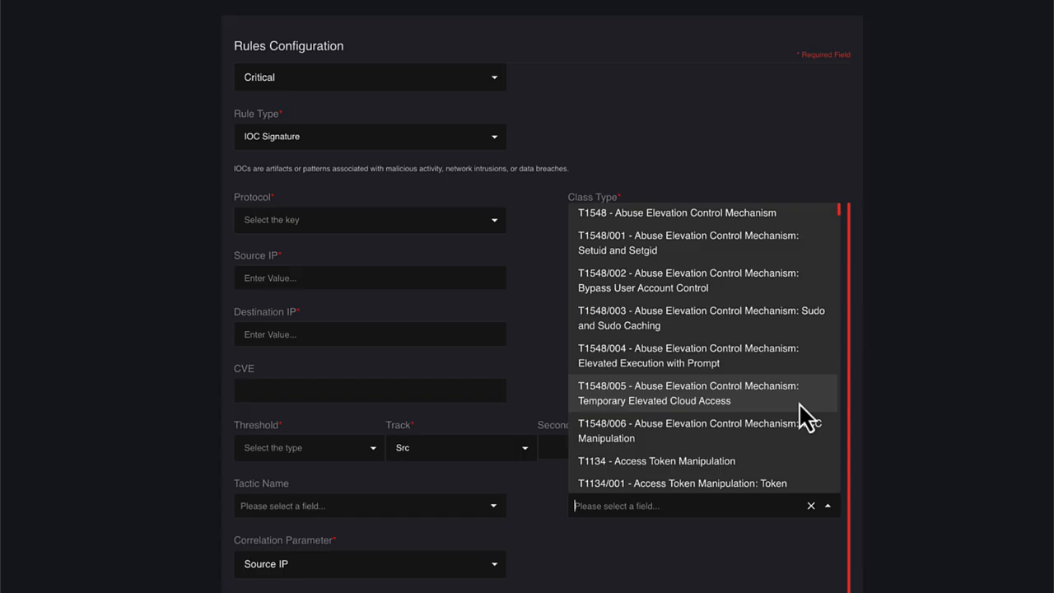
pyautogui.scroll(-5, 741, 416)
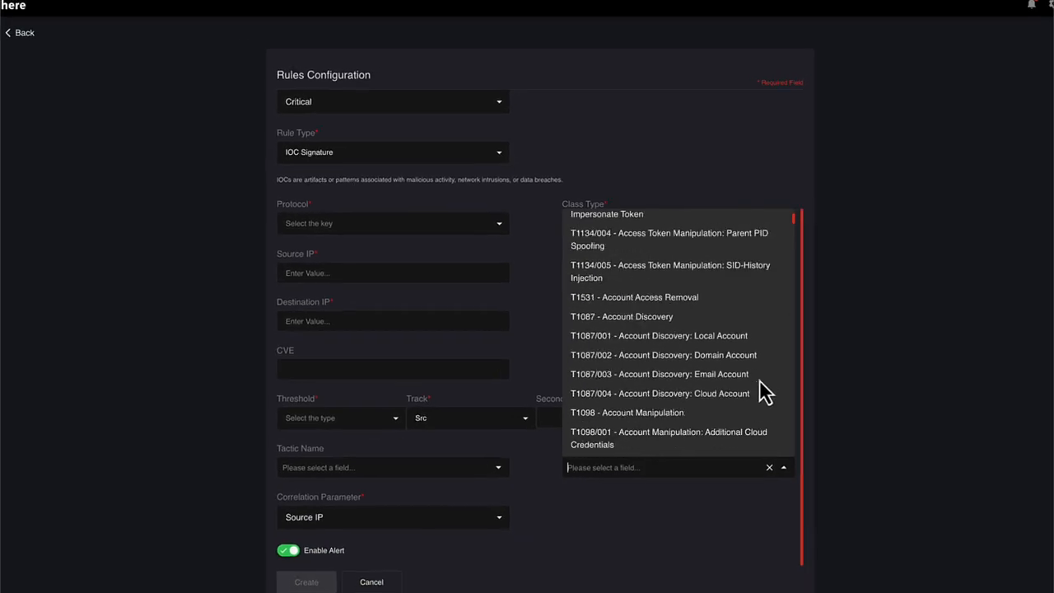
pyautogui.click(695, 513)
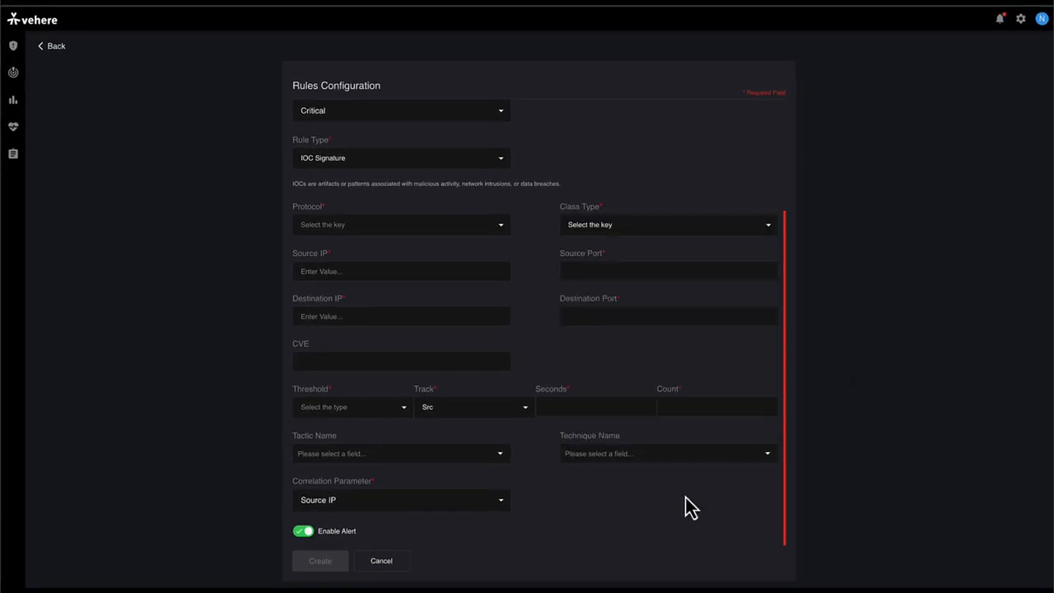
pyautogui.click(502, 502)
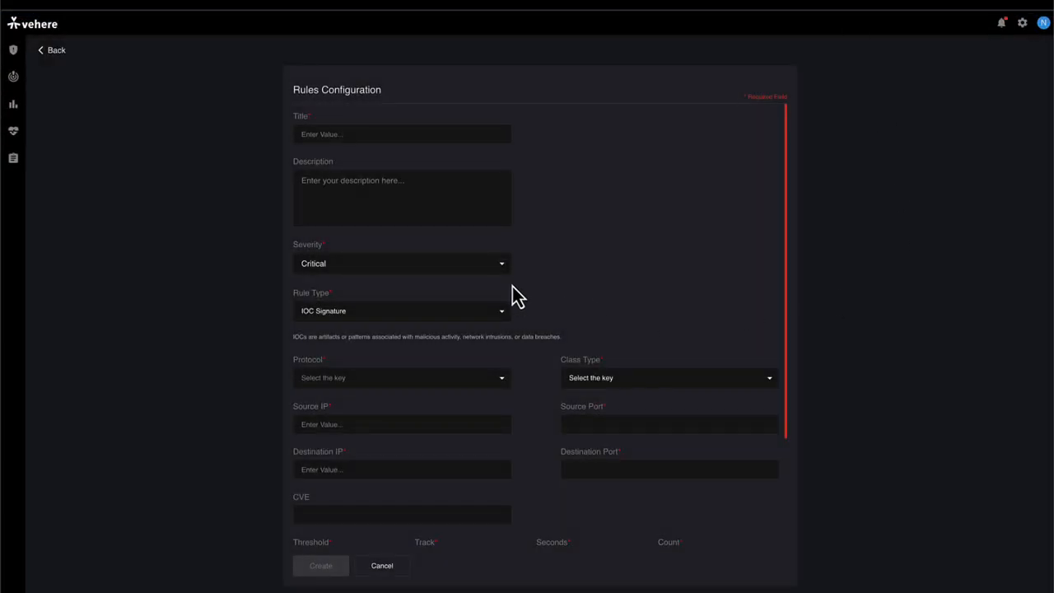
# Step: Change the rule type to Content Signature and look over the fields of its form
pyautogui.click(502, 313)
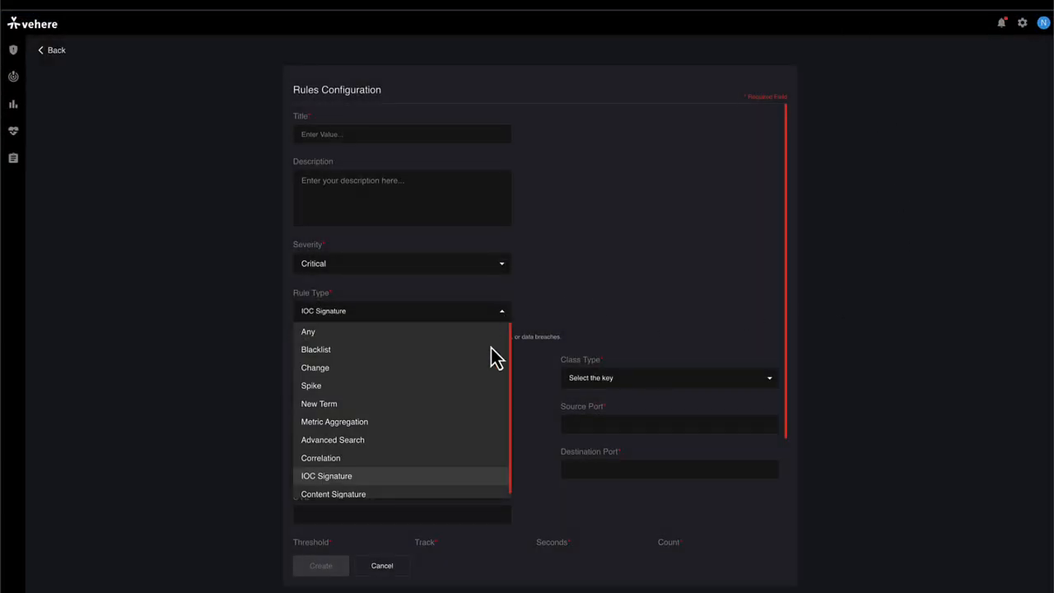
pyautogui.click(427, 494)
pyautogui.scroll(-5, 628, 300)
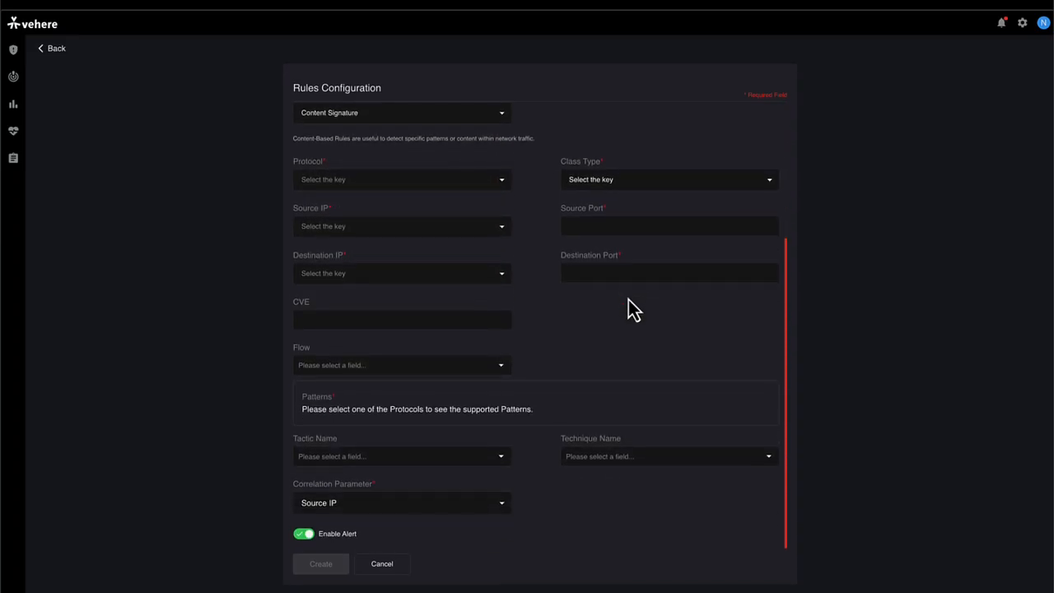
pyautogui.scroll(4, 628, 300)
pyautogui.scroll(1, 628, 299)
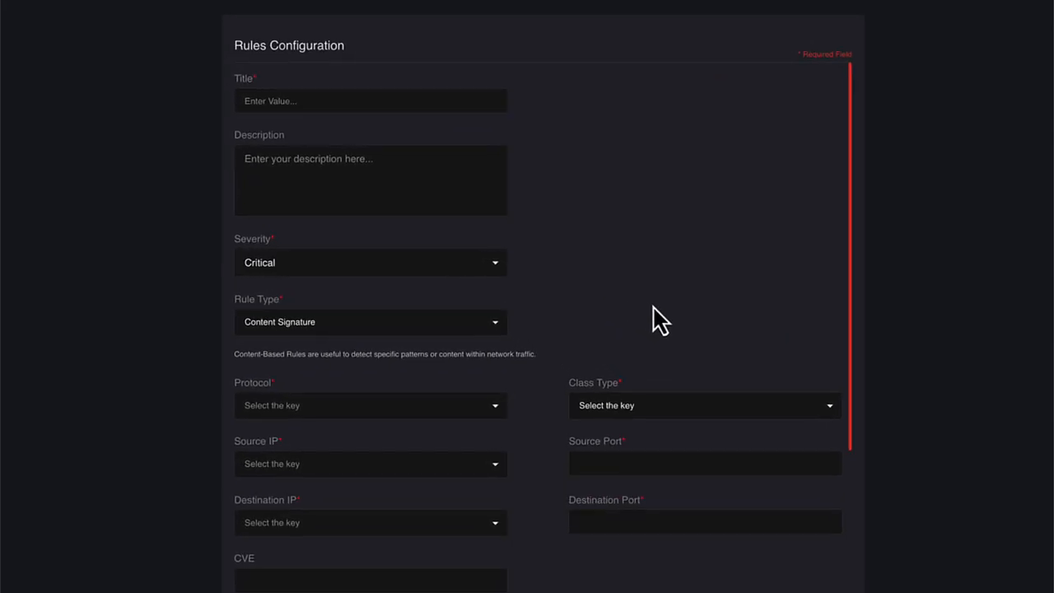
# Step: Examine the Severity levels and the Protocol choices available for the Content Signature rule
pyautogui.click(499, 266)
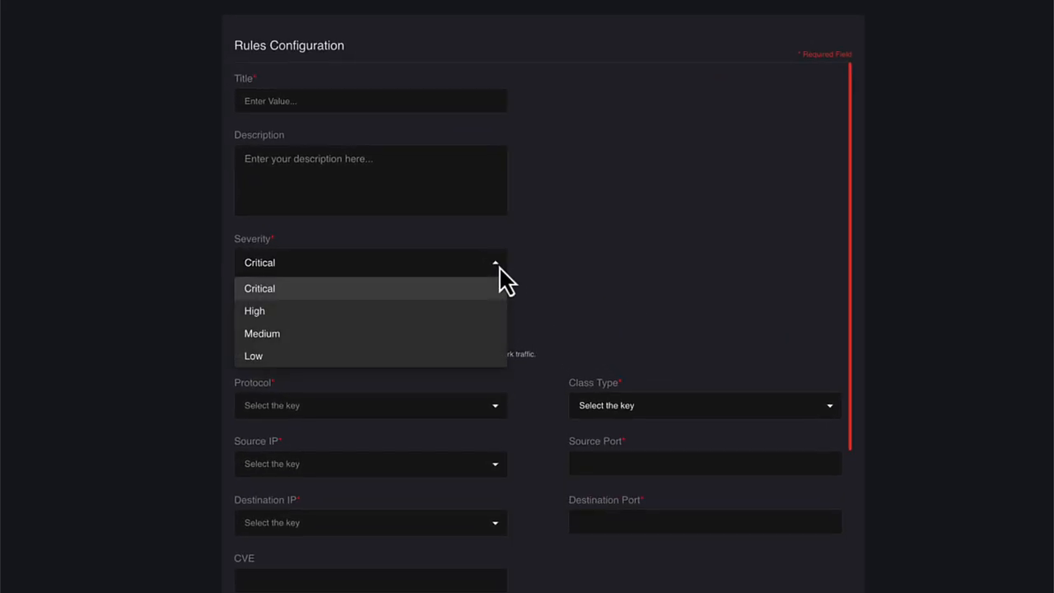
pyautogui.click(579, 286)
pyautogui.scroll(-2, 579, 298)
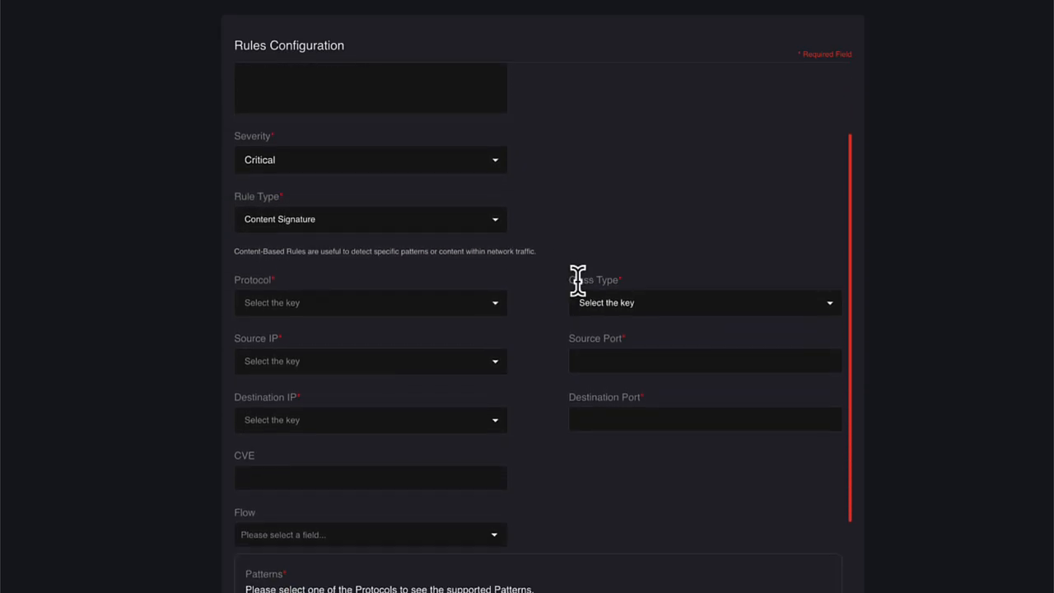
pyautogui.scroll(-2, 551, 239)
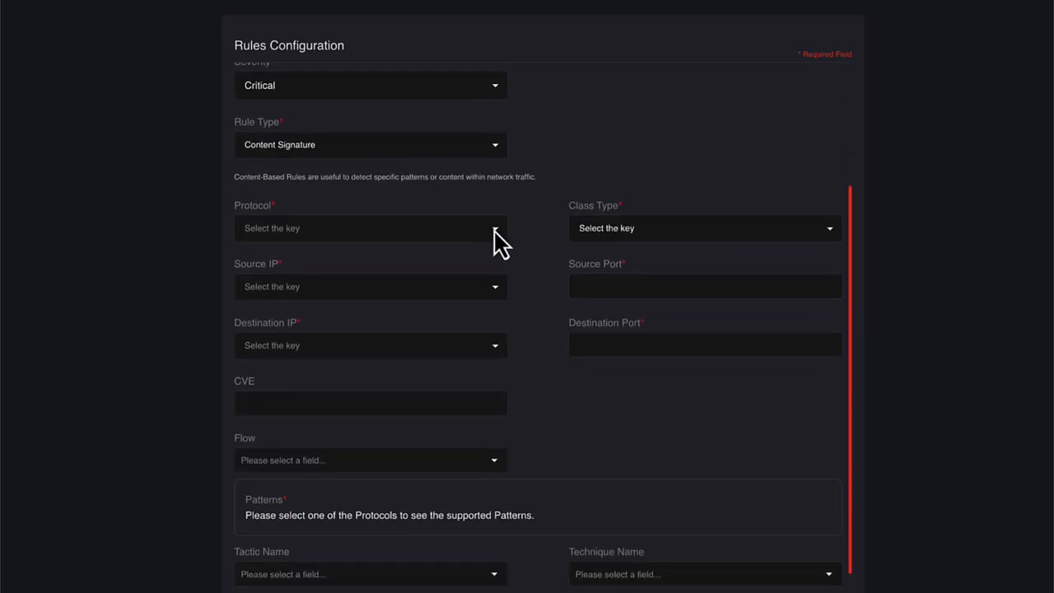
pyautogui.click(494, 233)
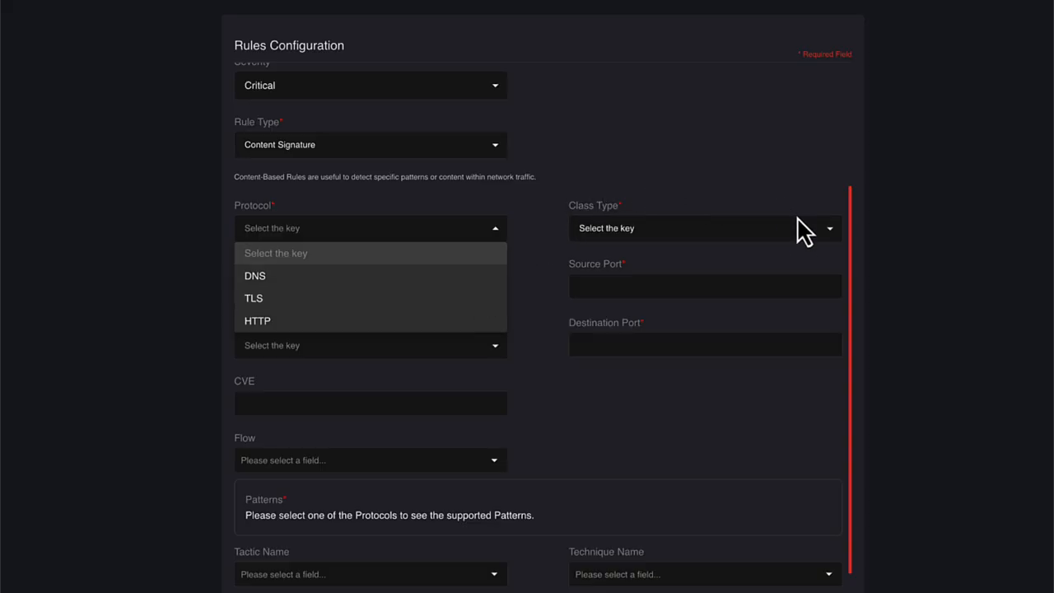
pyautogui.click(829, 235)
# Step: Look through the complete set of Class Type options for the Content Signature rule
pyautogui.click(833, 238)
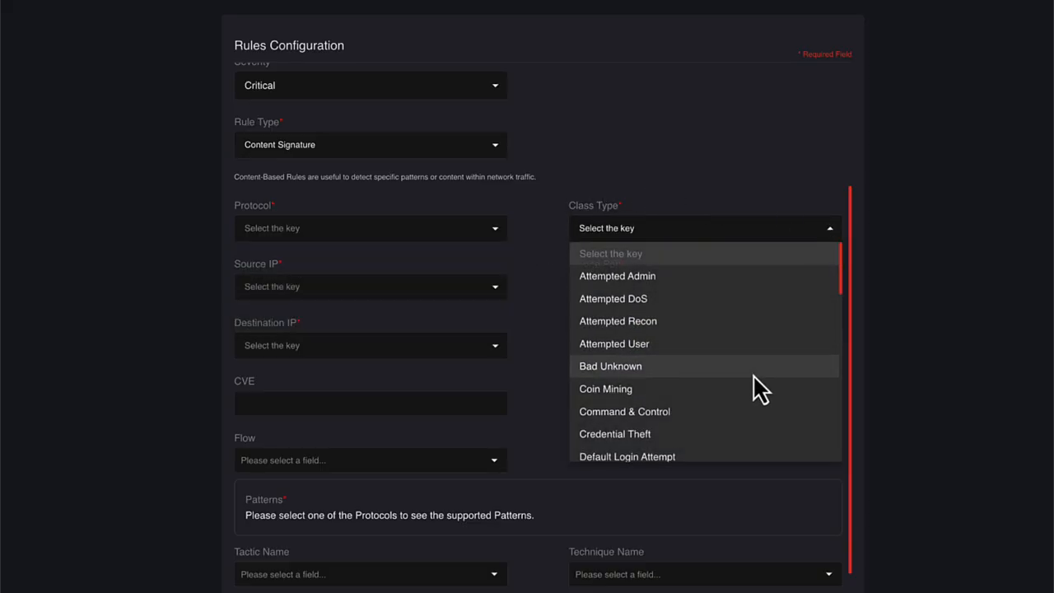
pyautogui.scroll(-2, 753, 378)
pyautogui.scroll(-7, 752, 377)
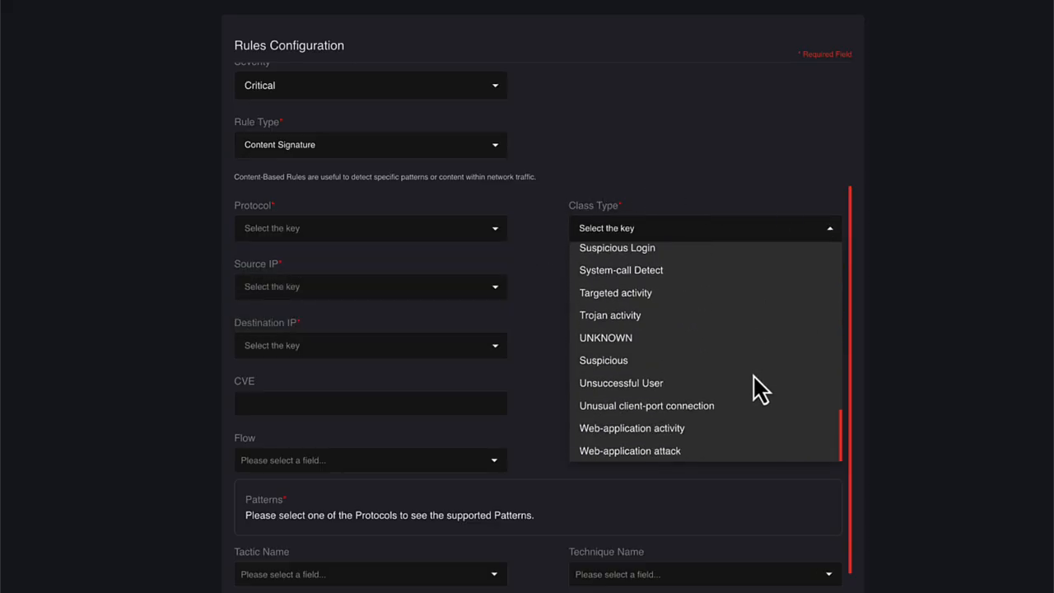
pyautogui.scroll(2, 752, 383)
pyautogui.click(636, 155)
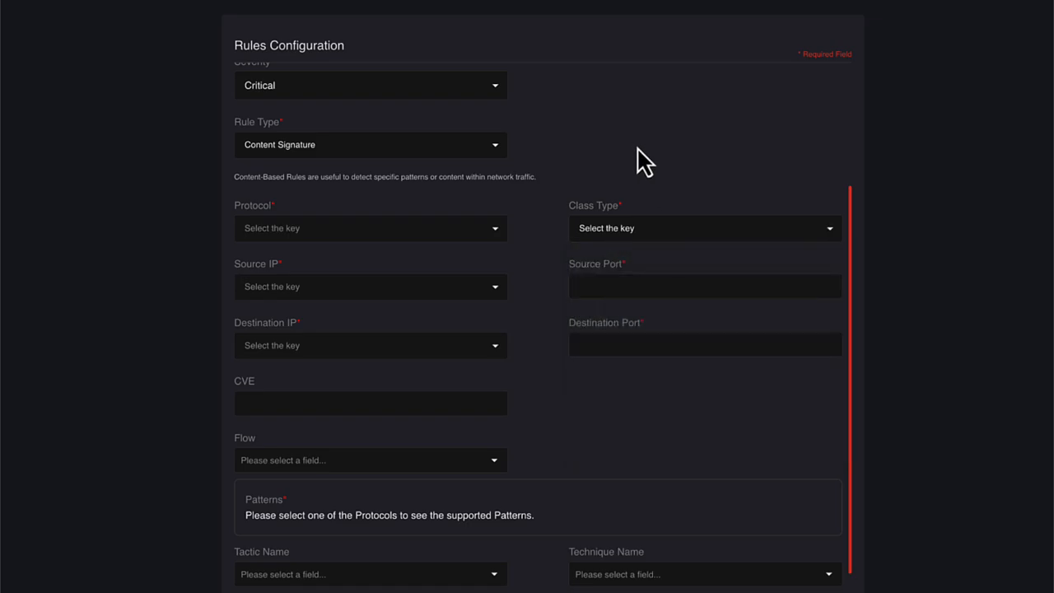
# Step: Check the Source IP and Destination IP choices of the Content Signature rule and inspect its port fields
pyautogui.click(494, 296)
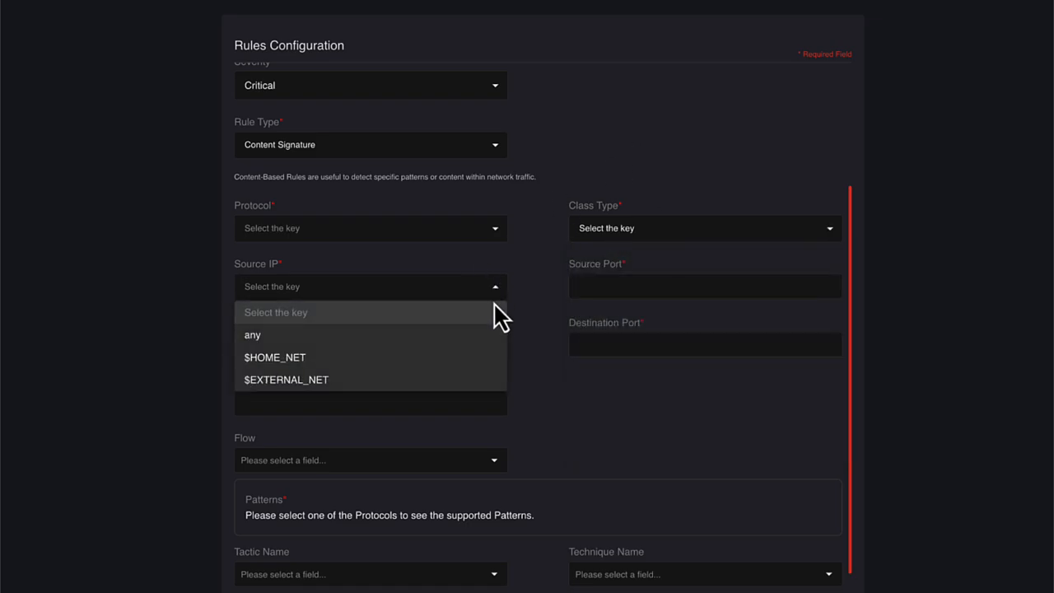
pyautogui.click(506, 371)
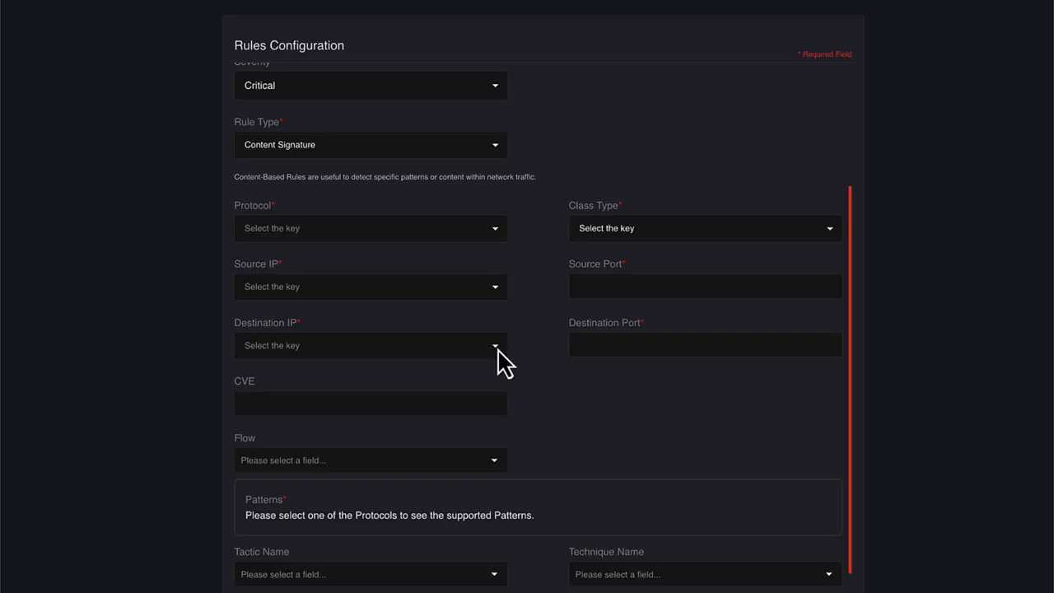
pyautogui.click(495, 347)
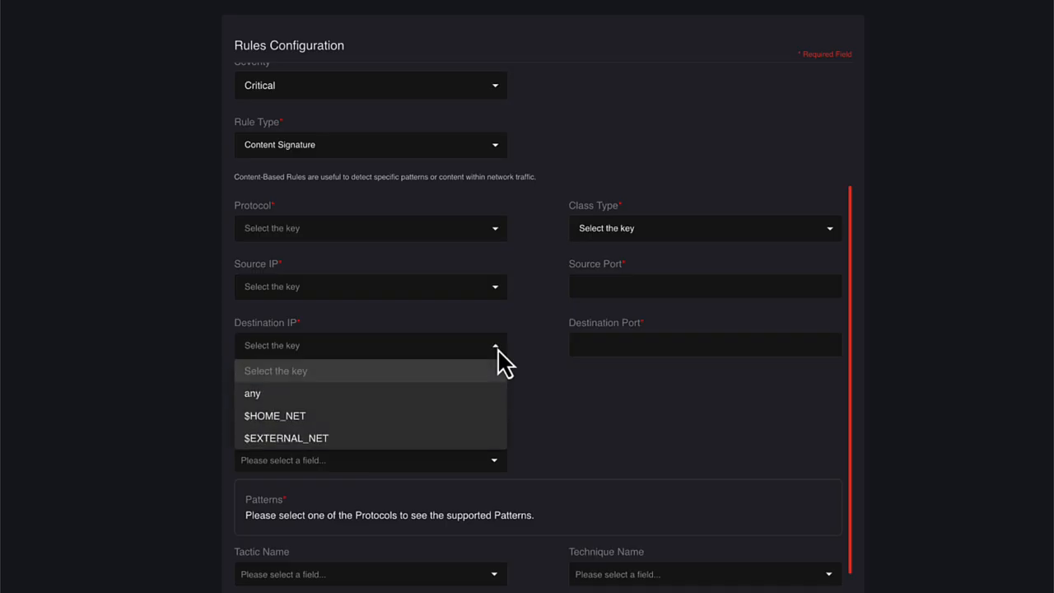
pyautogui.click(568, 438)
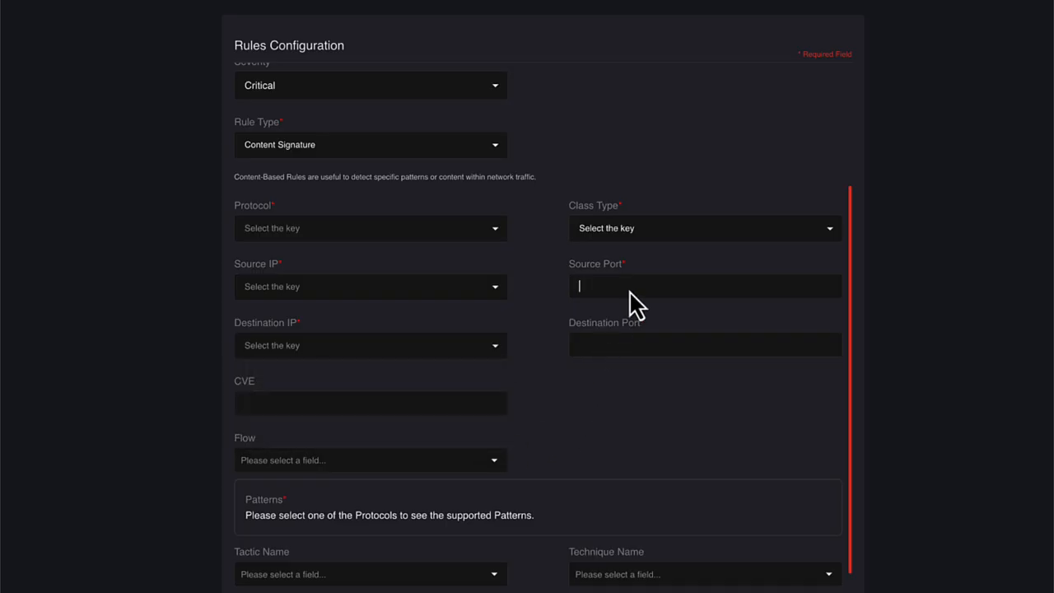
pyautogui.click(619, 347)
# Step: Review the Flow options and the Tactic Name choices of the Content Signature rule
pyautogui.scroll(-1, 494, 421)
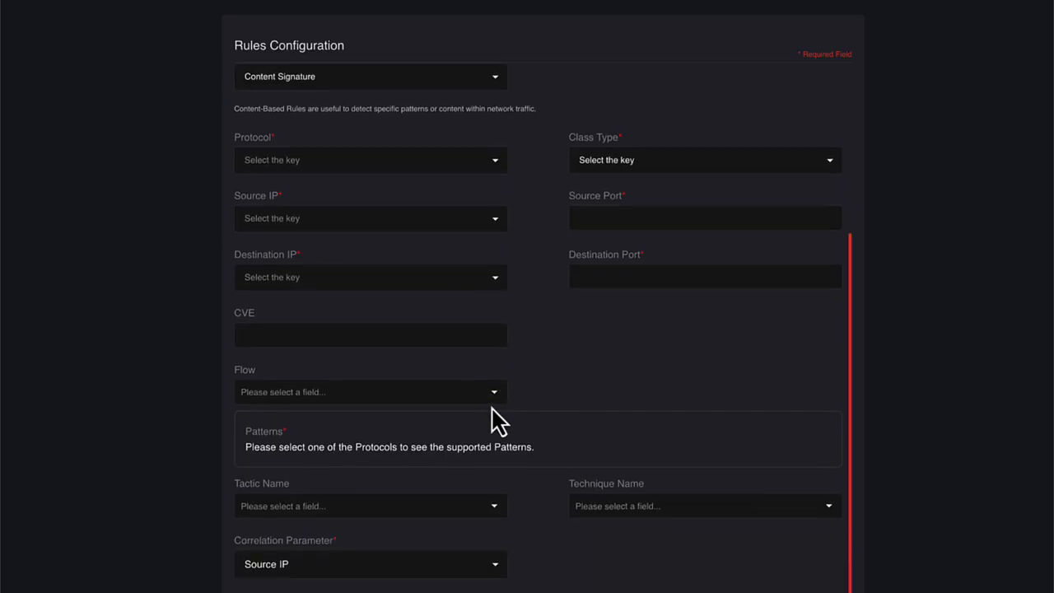
pyautogui.click(494, 393)
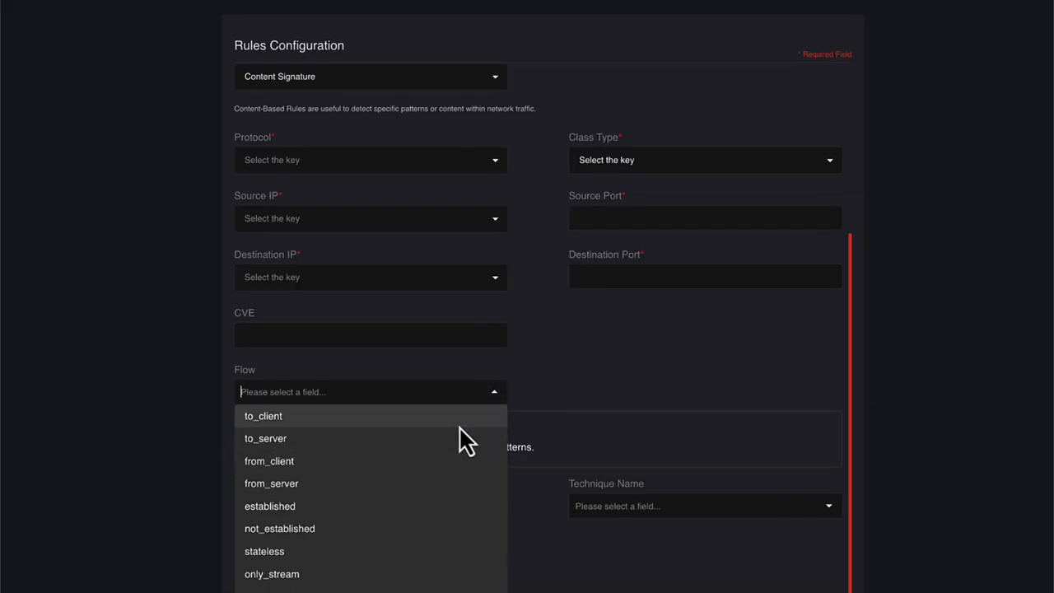
pyautogui.click(602, 389)
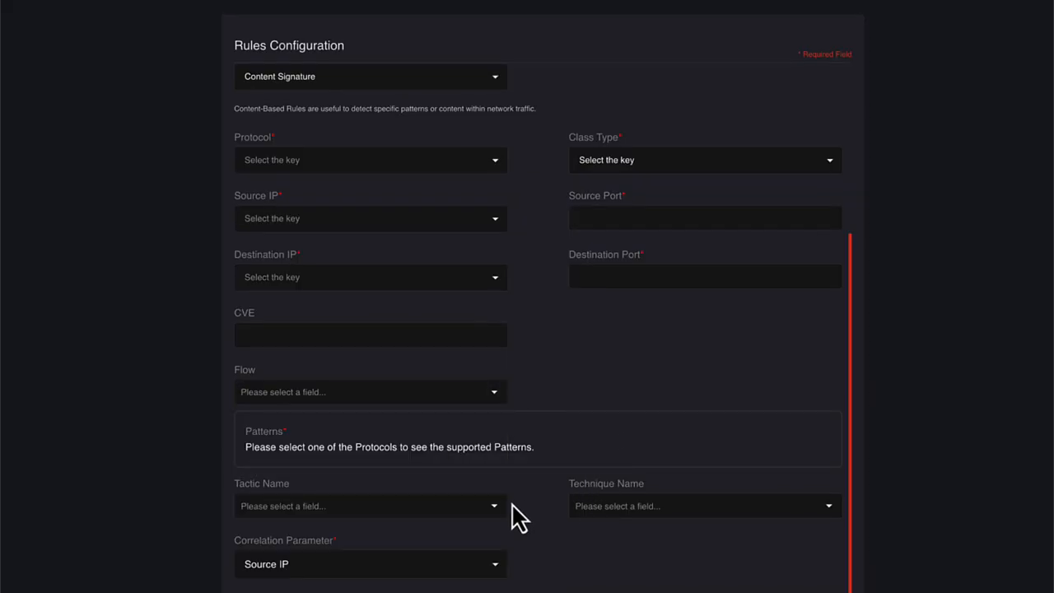
pyautogui.click(498, 506)
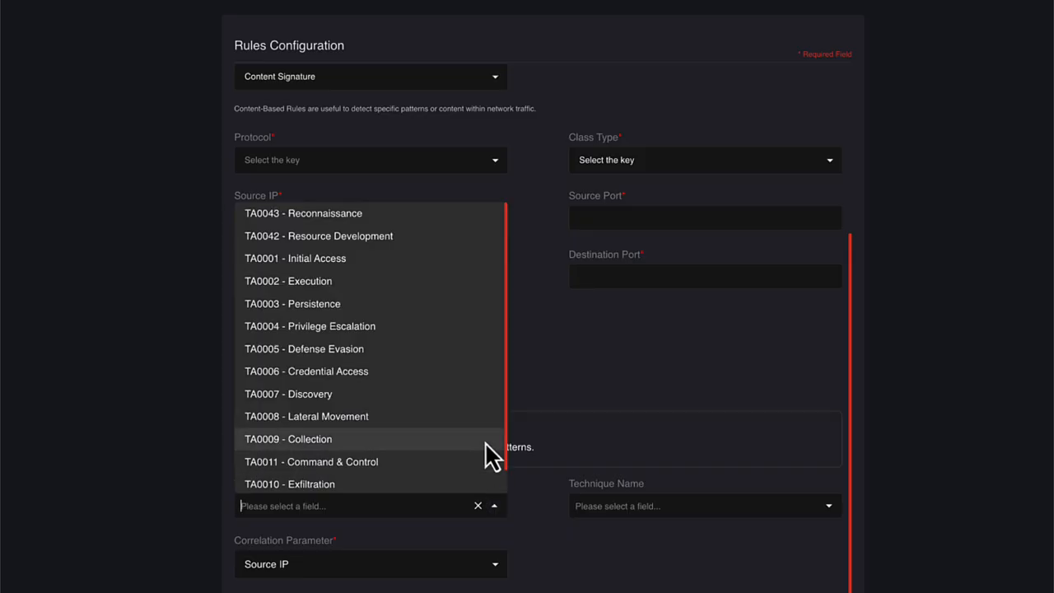
pyautogui.scroll(-1, 485, 444)
pyautogui.scroll(1, 484, 444)
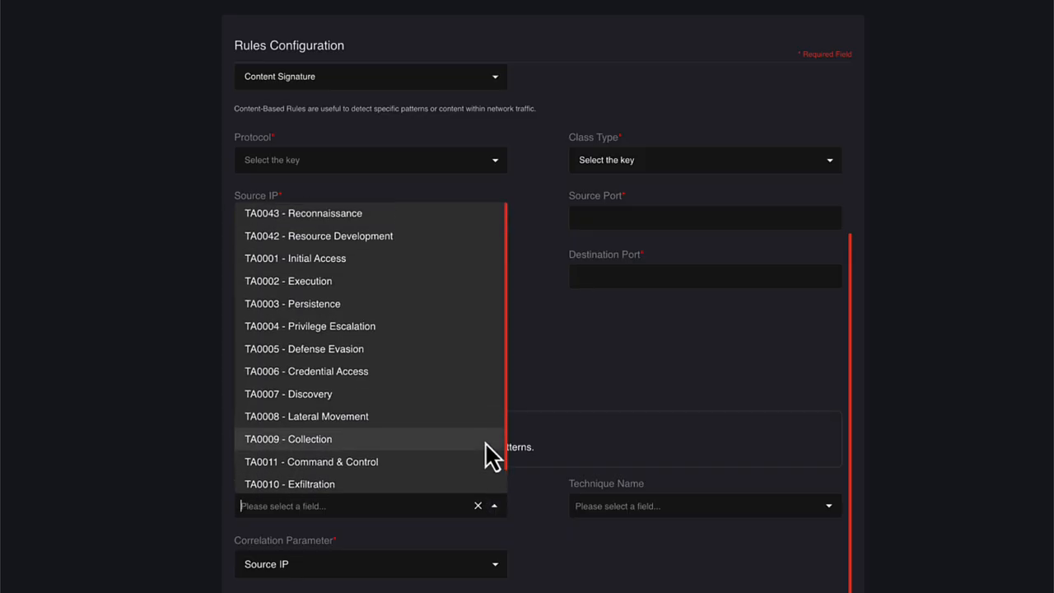
pyautogui.click(531, 544)
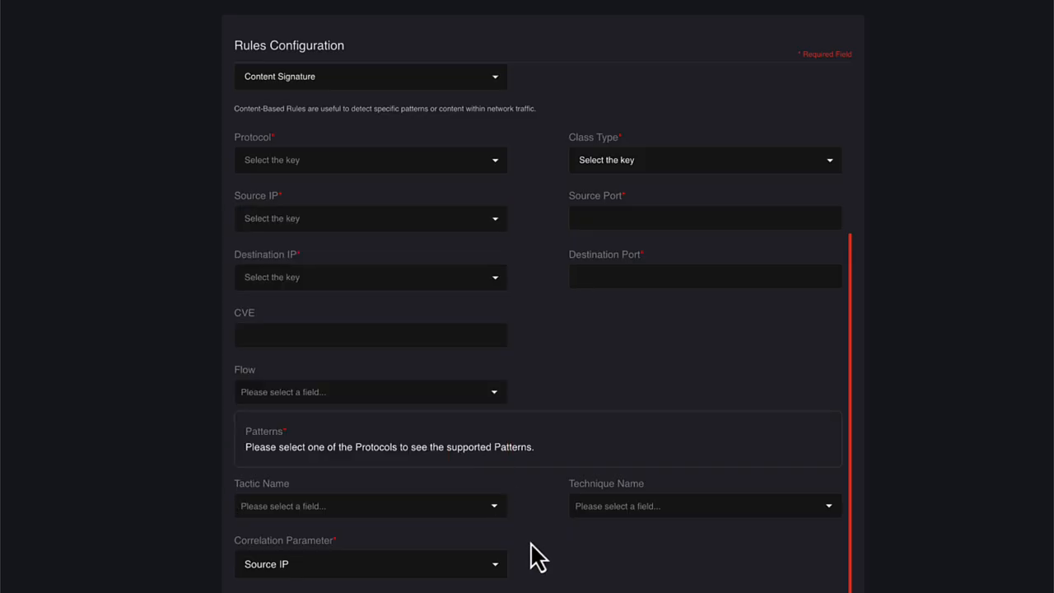
# Step: Review the Technique Name options and the Correlation Parameter choices of the Content Signature rule
pyautogui.click(832, 509)
pyautogui.scroll(-5, 809, 440)
pyautogui.scroll(-10, 813, 448)
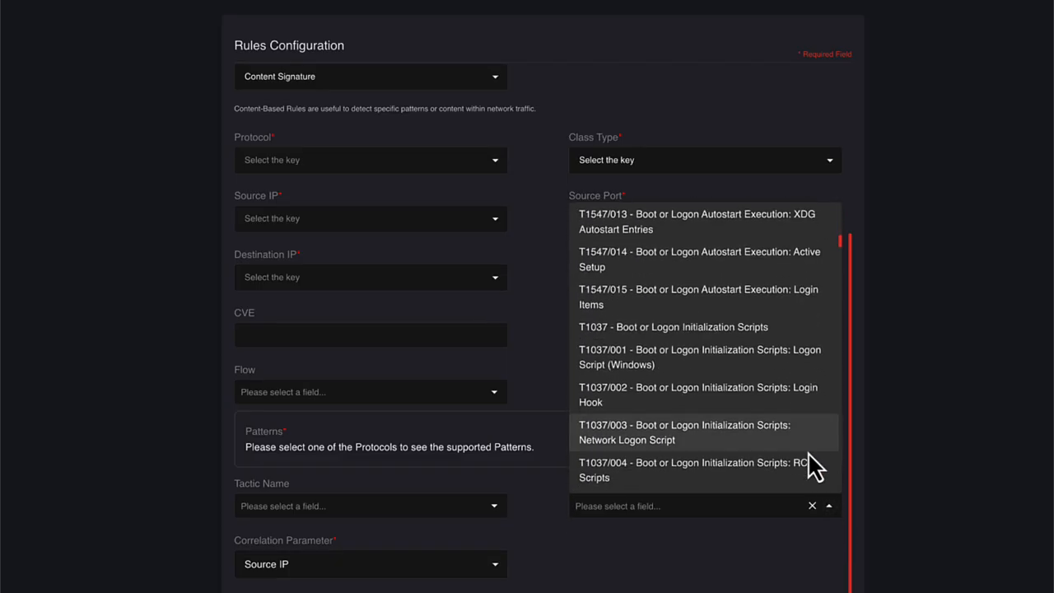
pyautogui.click(799, 575)
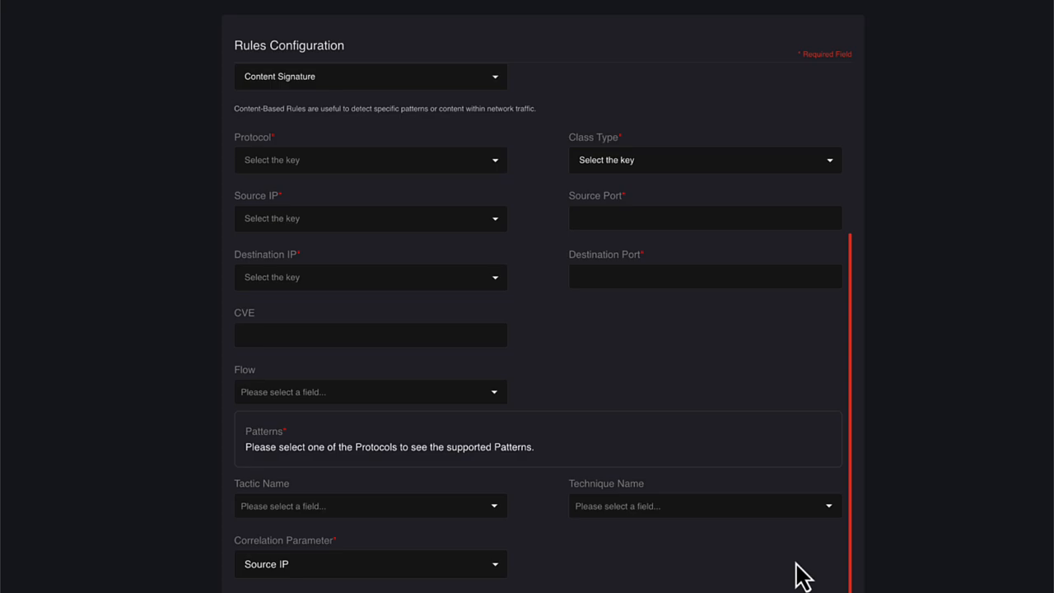
pyautogui.click(495, 569)
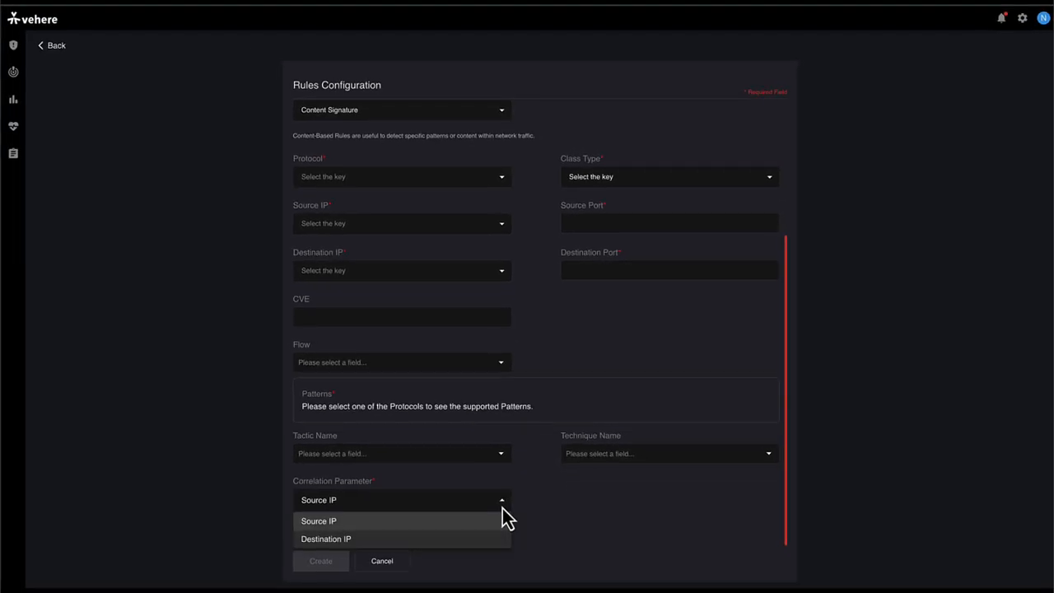
pyautogui.click(597, 530)
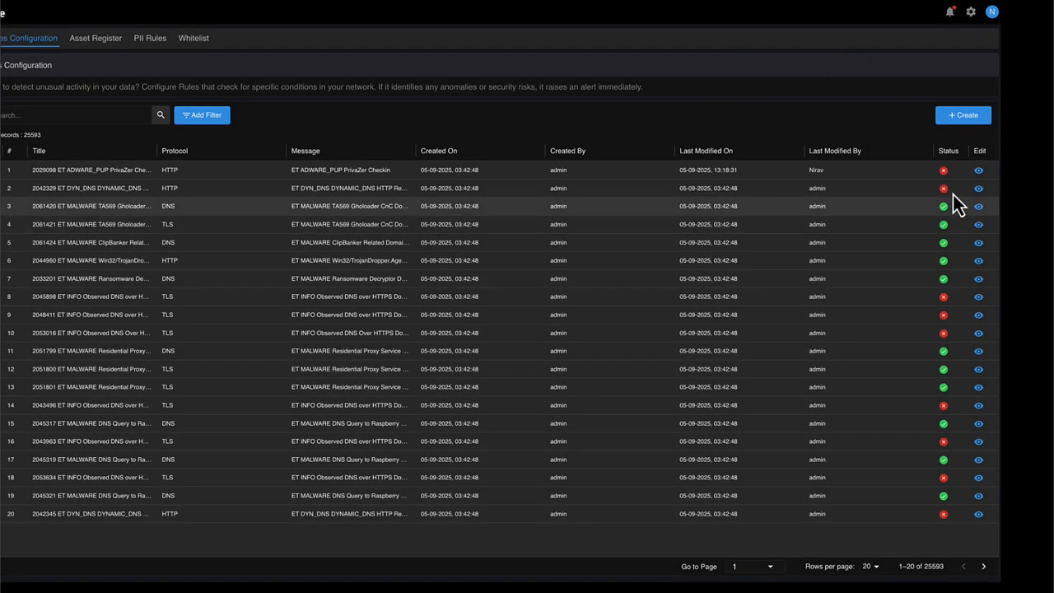
# Step: Toggle the status of the ET ADWARE_PUP PrivaZer Checkin rule, and select all rules on the page before clearing the selection
pyautogui.click(944, 172)
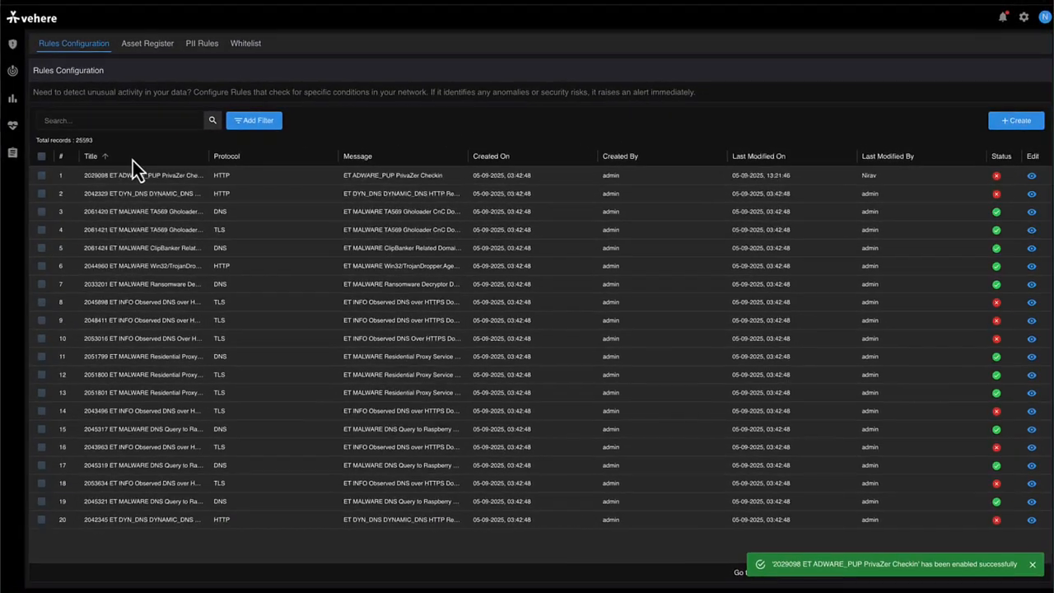
pyautogui.click(43, 161)
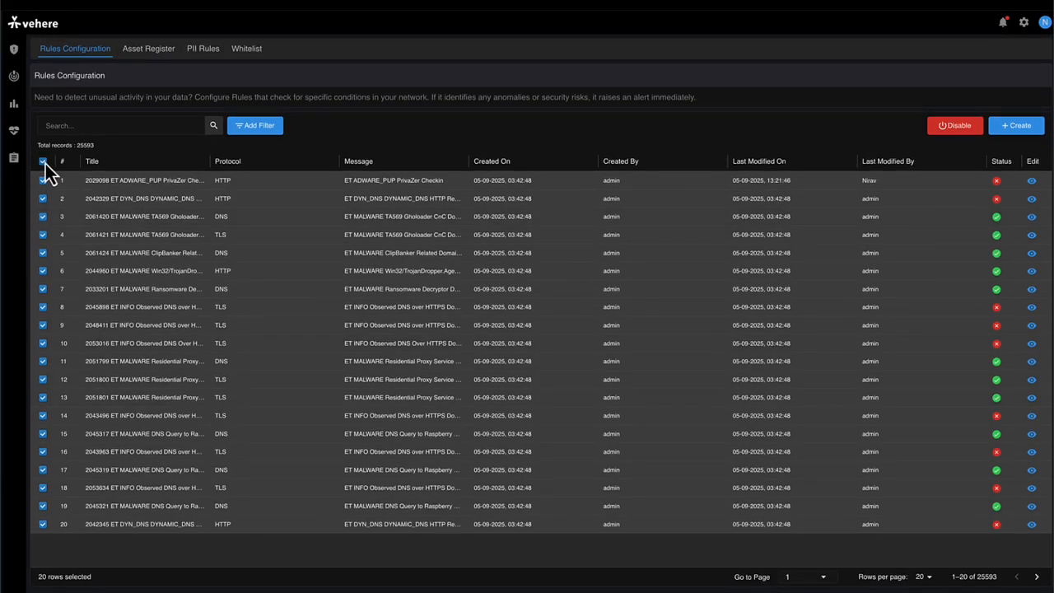
pyautogui.click(43, 162)
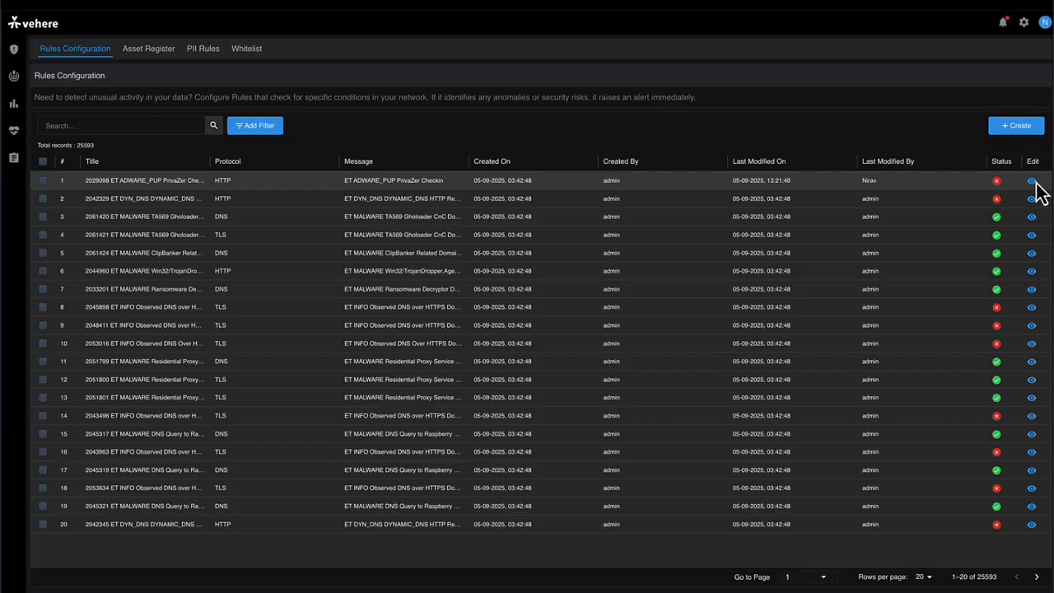
# Step: View the full configuration of the ET ADWARE_PUP PrivaZer Checkin rule, including its patterns, and return to the rules list
pyautogui.click(1032, 181)
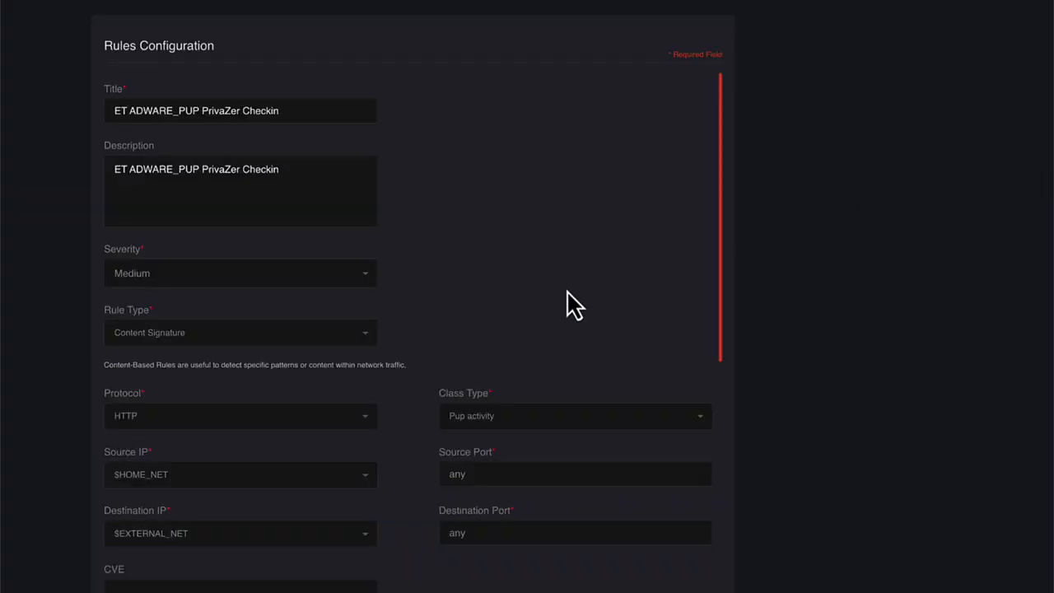
pyautogui.scroll(-2, 501, 292)
pyautogui.scroll(-4, 586, 284)
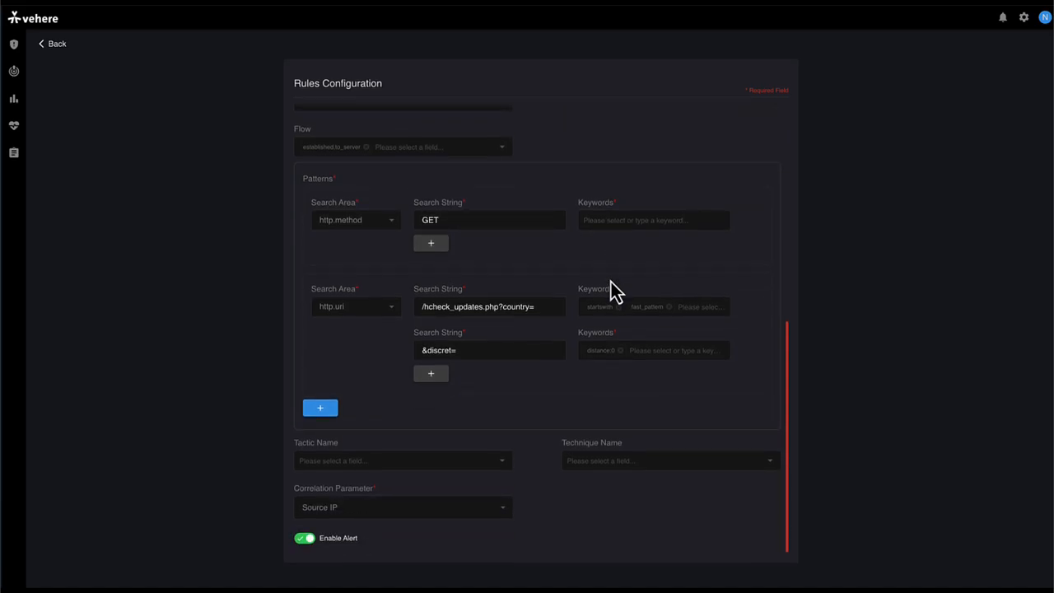
pyautogui.scroll(4, 610, 281)
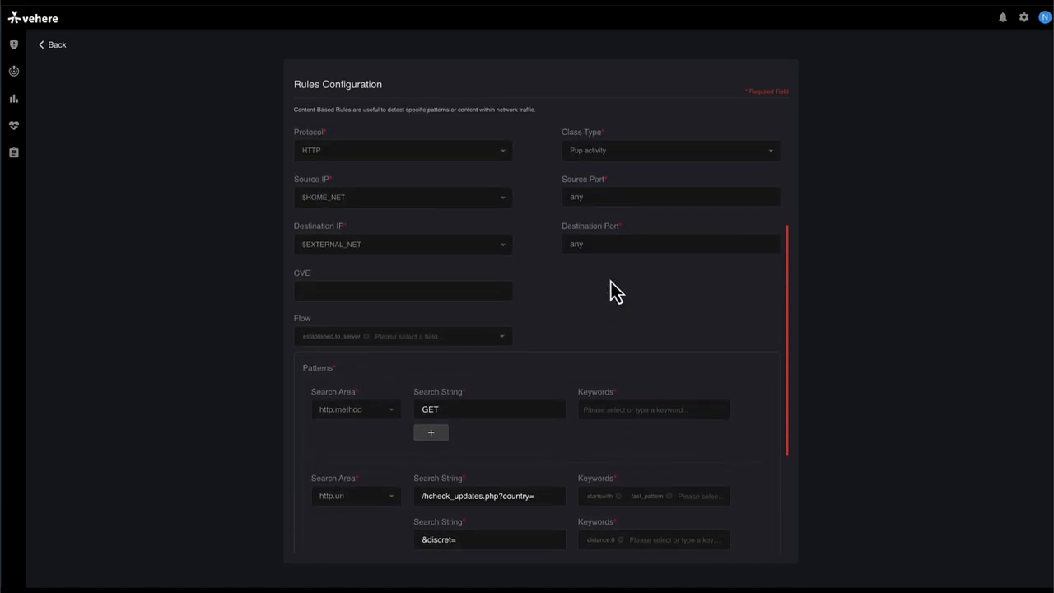
pyautogui.scroll(2, 611, 282)
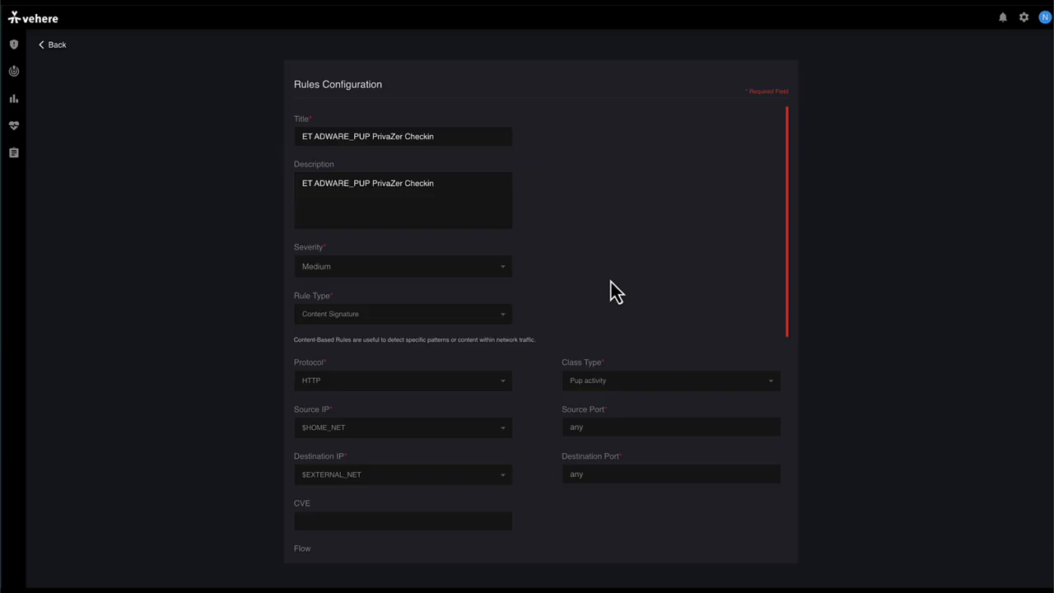
pyautogui.click(43, 50)
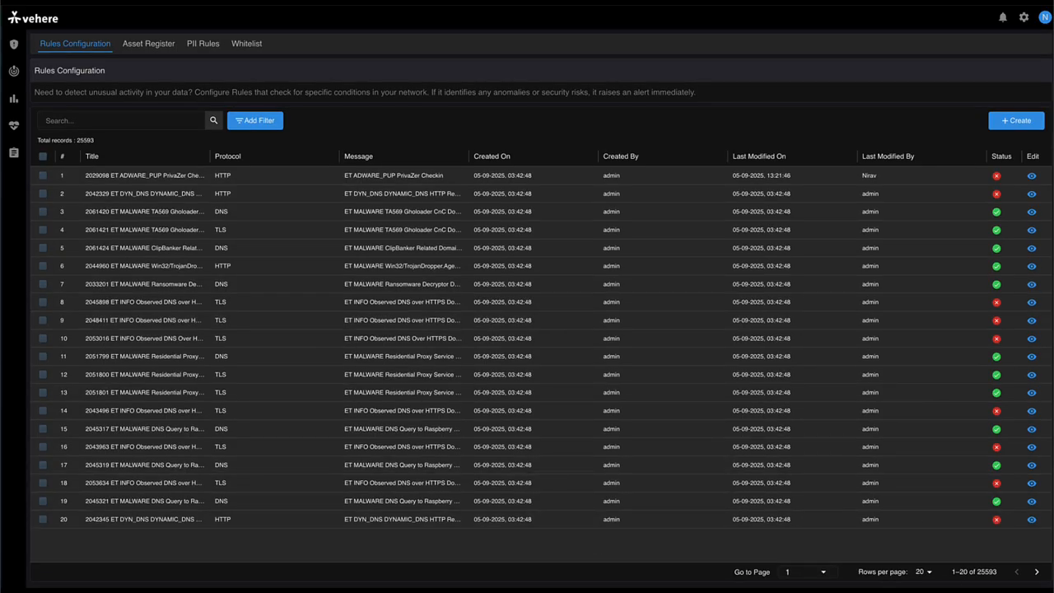
# Step: Set the rules list to 500 rows per page and browse through the listed rules
pyautogui.click(929, 572)
pyautogui.click(923, 571)
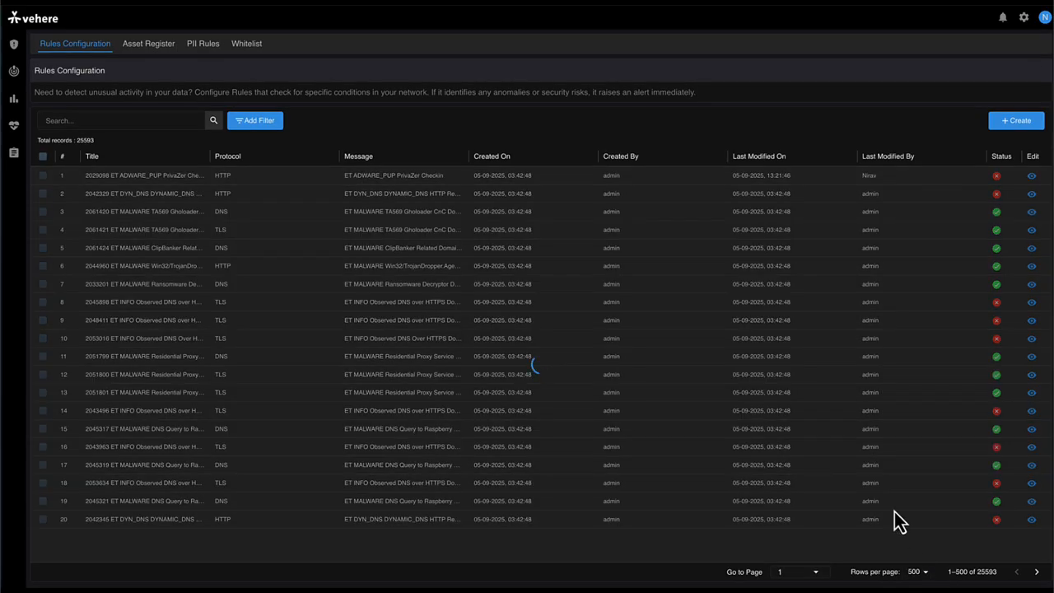
pyautogui.scroll(-5, 890, 490)
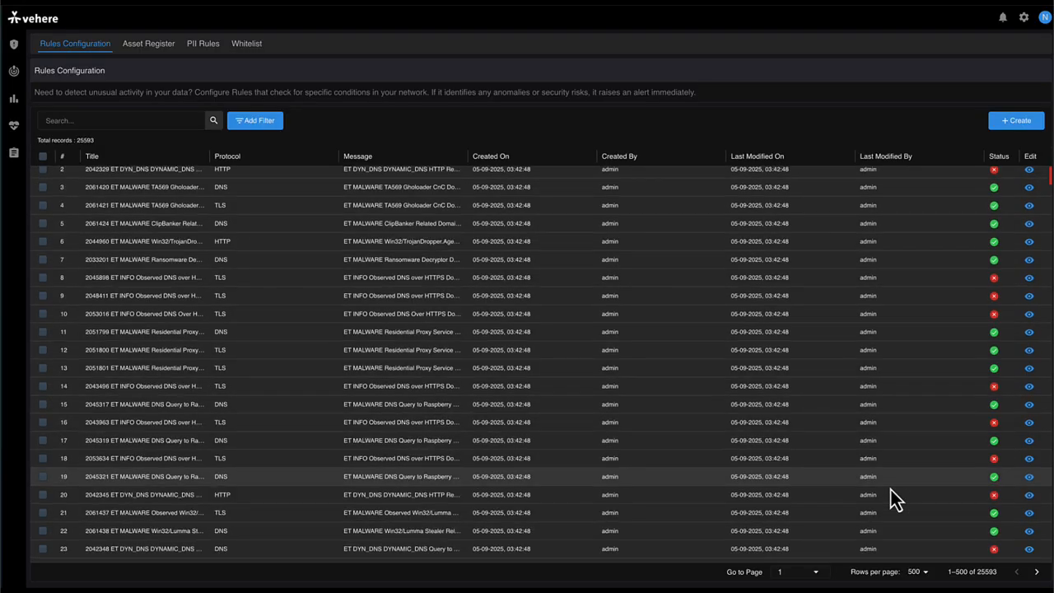
pyautogui.scroll(5, 889, 488)
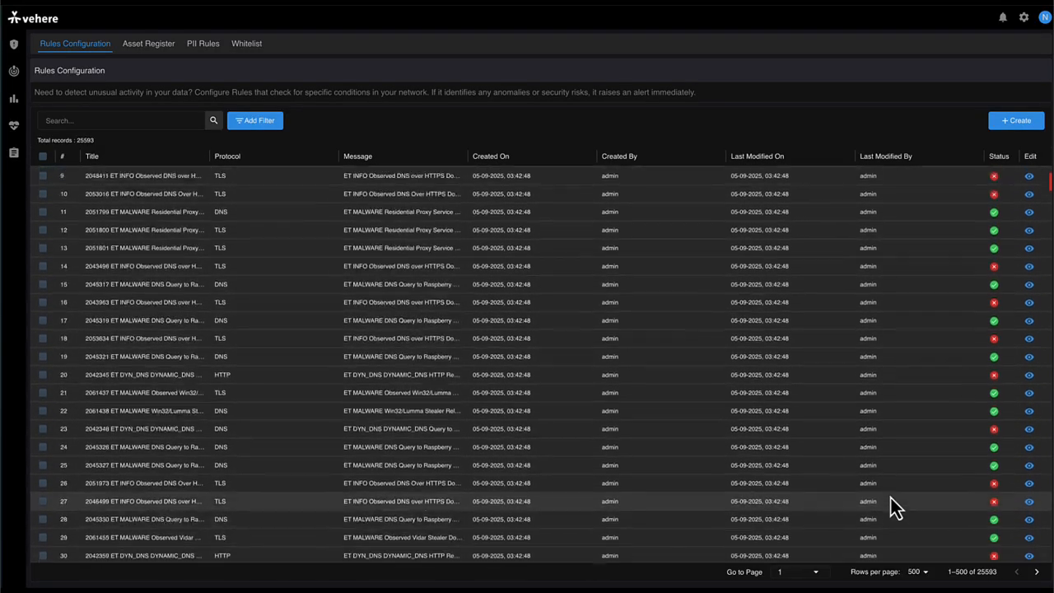